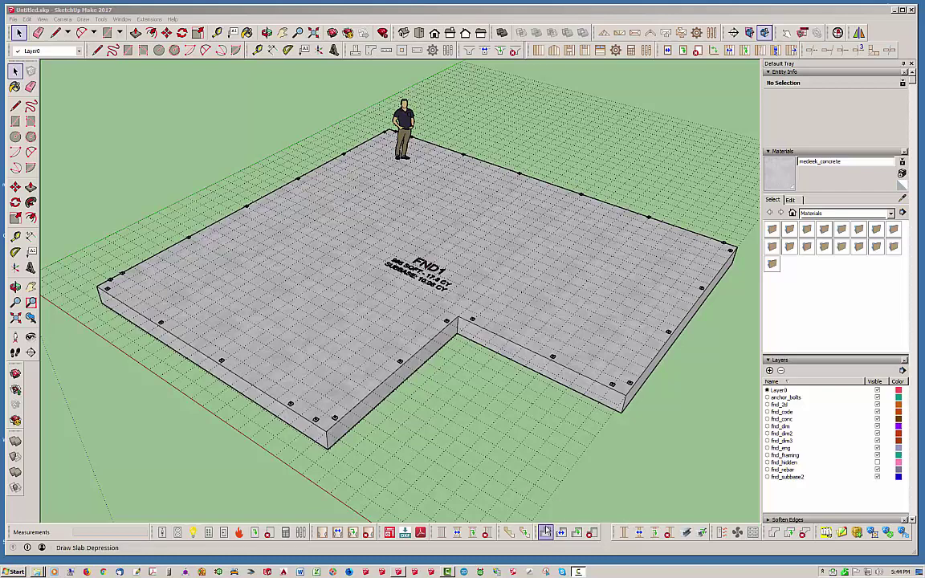
- Float the Slab Depressions toolbar over the viewport and nudge it into position
{"action": "left_click_drag", "start_coordinate": [534, 531], "coordinate": [658, 155]}
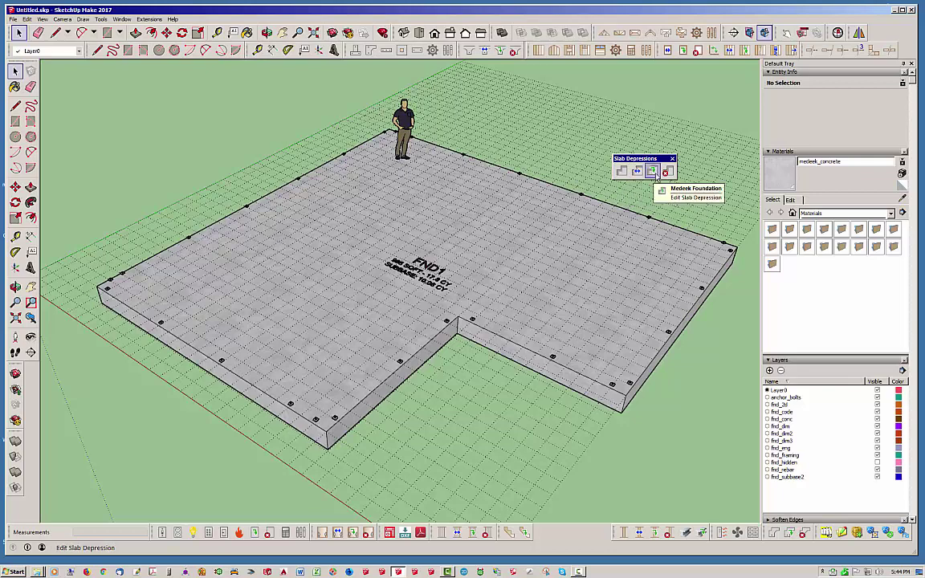
{"action": "left_click_drag", "start_coordinate": [634, 159], "coordinate": [689, 196]}
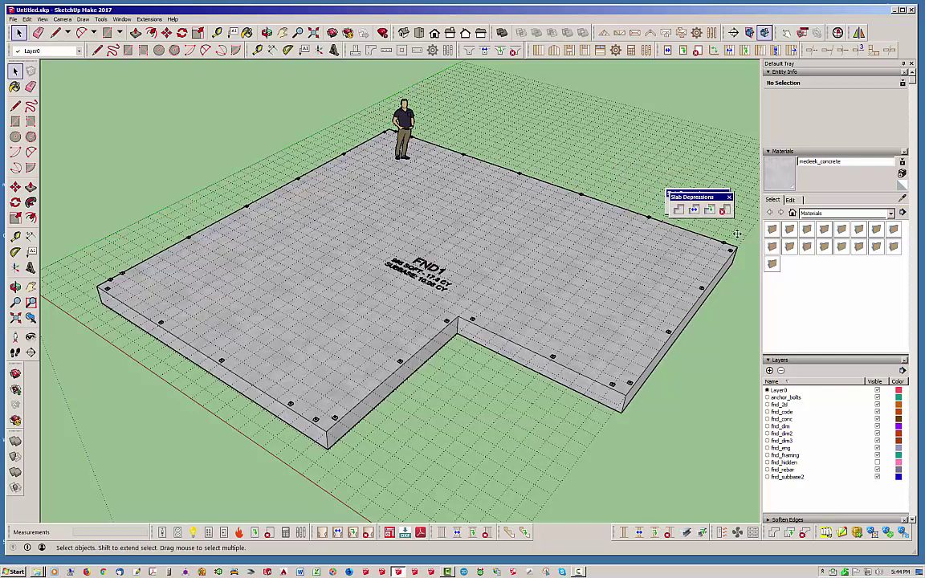
- Dock the Slab Depressions toolbar back in the bottom toolbar row
{"action": "left_click_drag", "start_coordinate": [736, 234], "coordinate": [584, 526]}
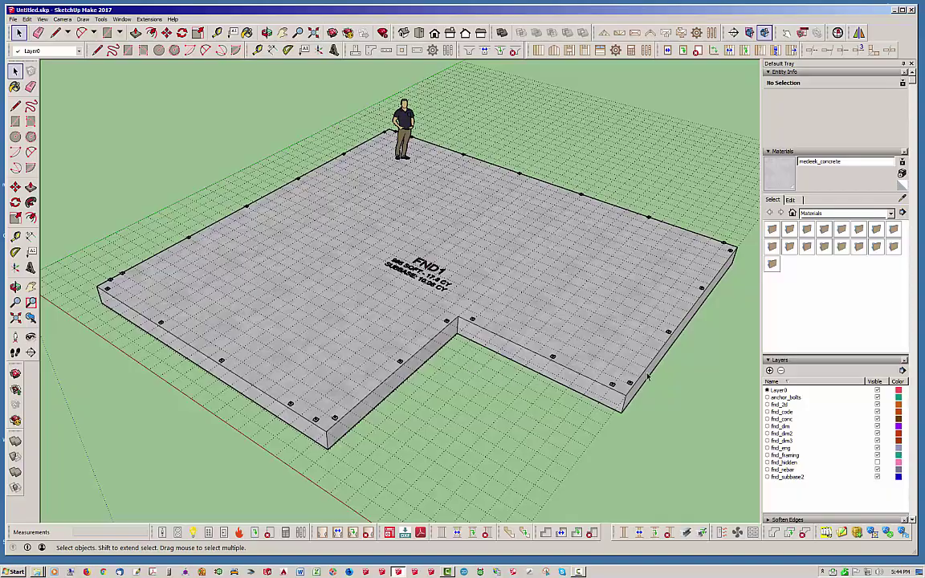
{"action": "middle_click_drag", "start_coordinate": [647, 376], "coordinate": [506, 387]}
{"action": "scroll", "coordinate": [309, 239], "scroll_direction": "up", "scroll_amount": 2}
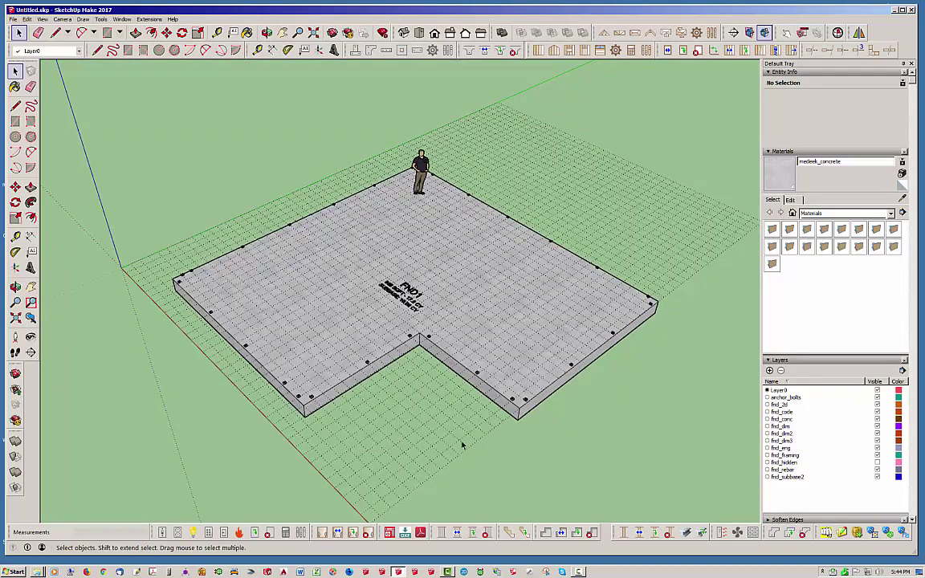
- Hide the ground grid group with its right-click Hide command
{"action": "left_click", "coordinate": [498, 453]}
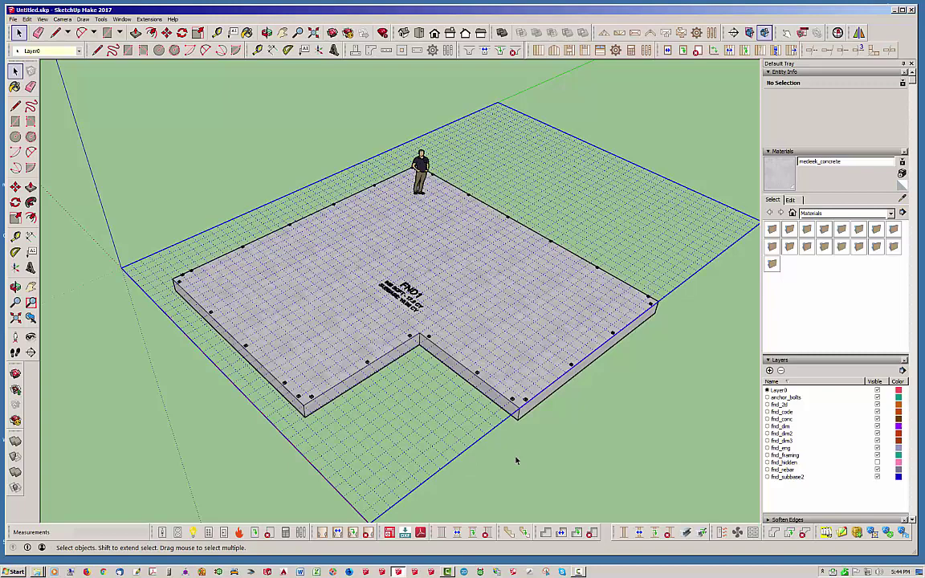
{"action": "left_click", "coordinate": [484, 457]}
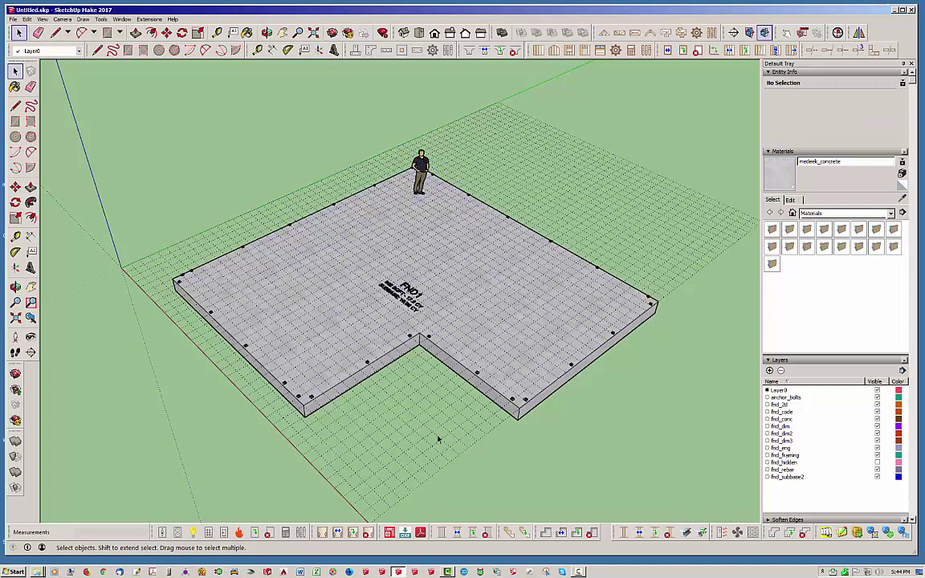
{"action": "left_click", "coordinate": [436, 442]}
{"action": "right_click", "coordinate": [438, 445]}
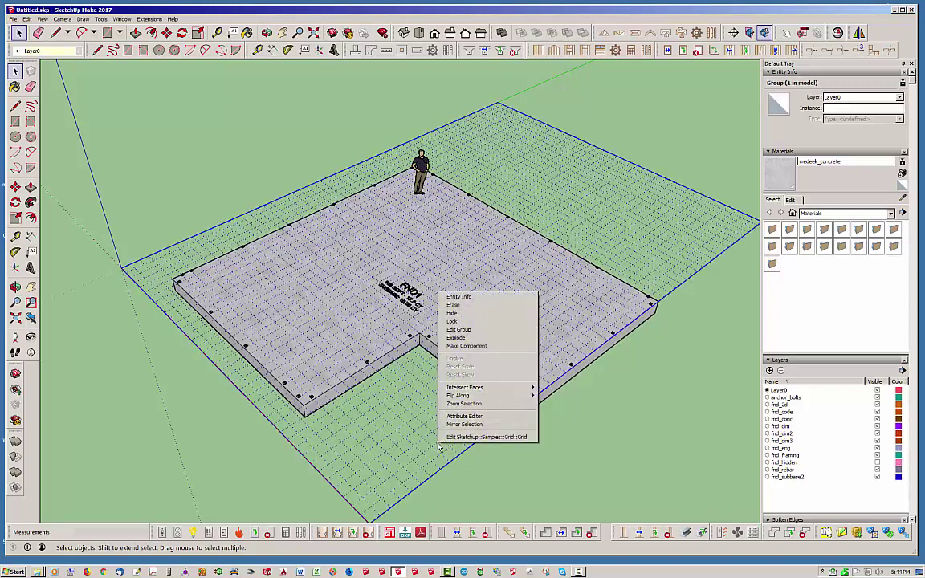
{"action": "left_click", "coordinate": [454, 313]}
- Go to Edit > Unhide to bring back the last hidden geometry
{"action": "middle_click_drag", "start_coordinate": [314, 351], "coordinate": [350, 305]}
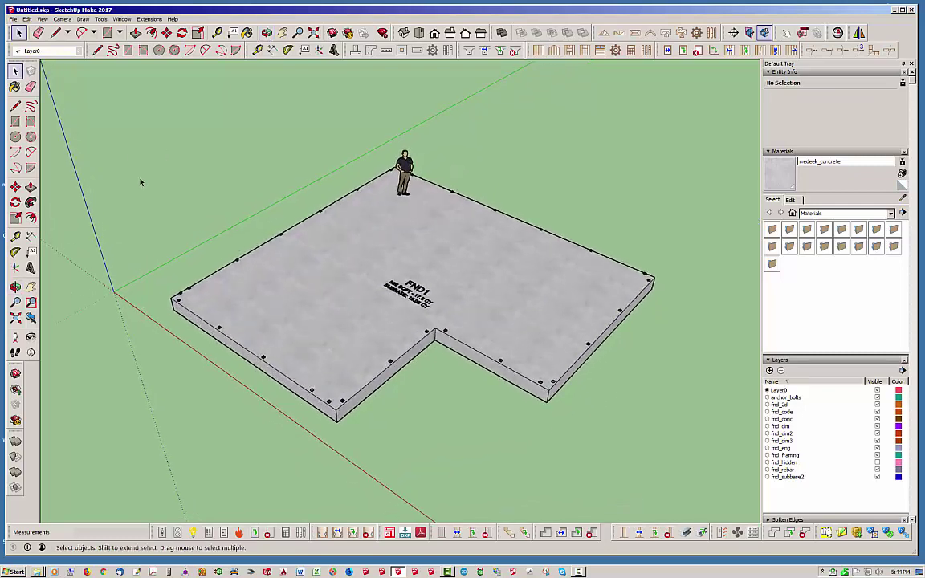
{"action": "left_click", "coordinate": [27, 19]}
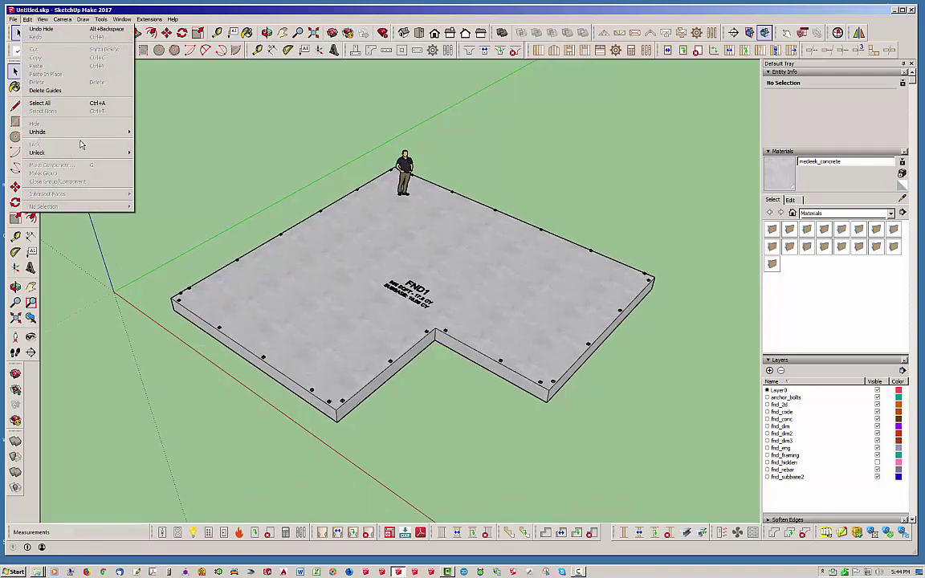
{"action": "mouse_move", "coordinate": [88, 140]}
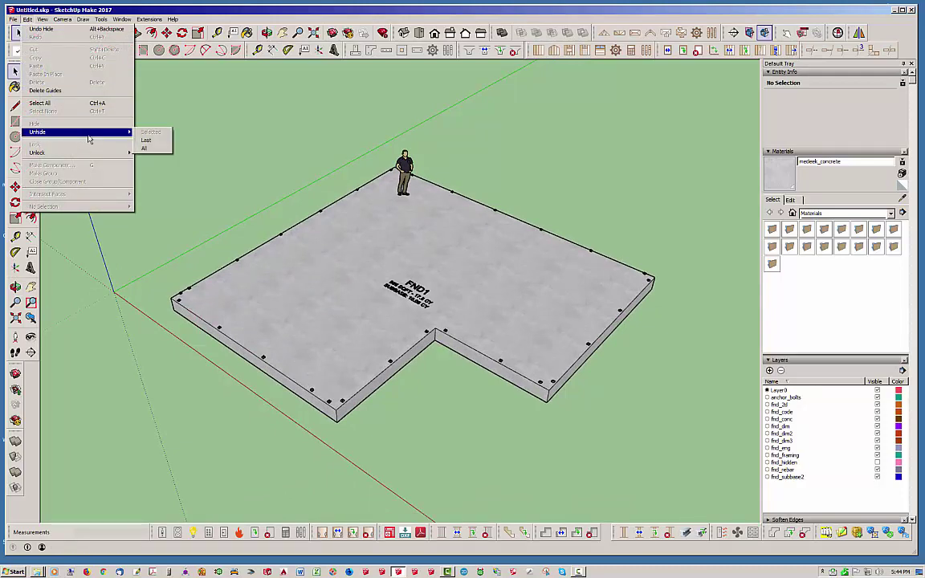
- Unhide the last hidden geometry, then hide the ground grid again
{"action": "left_click", "coordinate": [144, 140]}
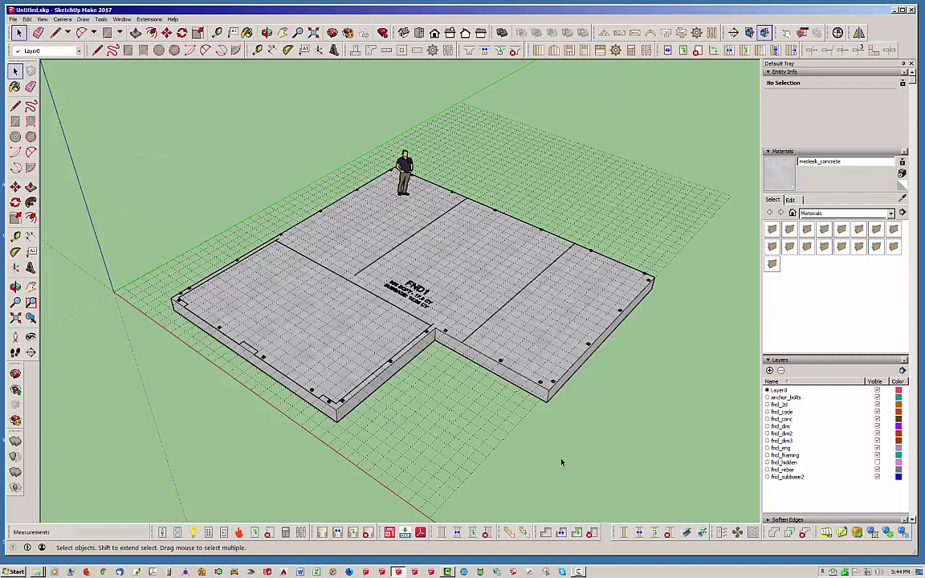
{"action": "left_click", "coordinate": [433, 425]}
{"action": "right_click", "coordinate": [434, 422]}
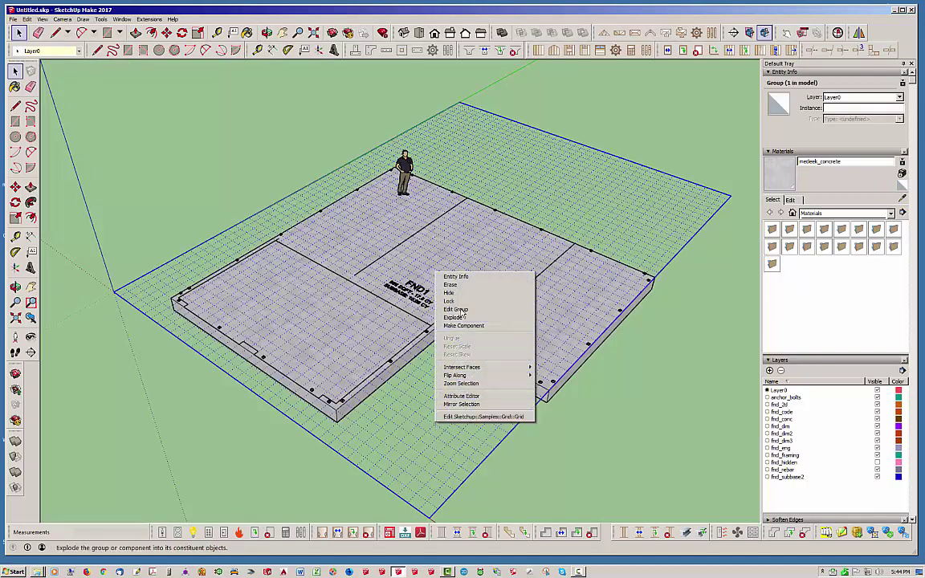
{"action": "left_click", "coordinate": [451, 292]}
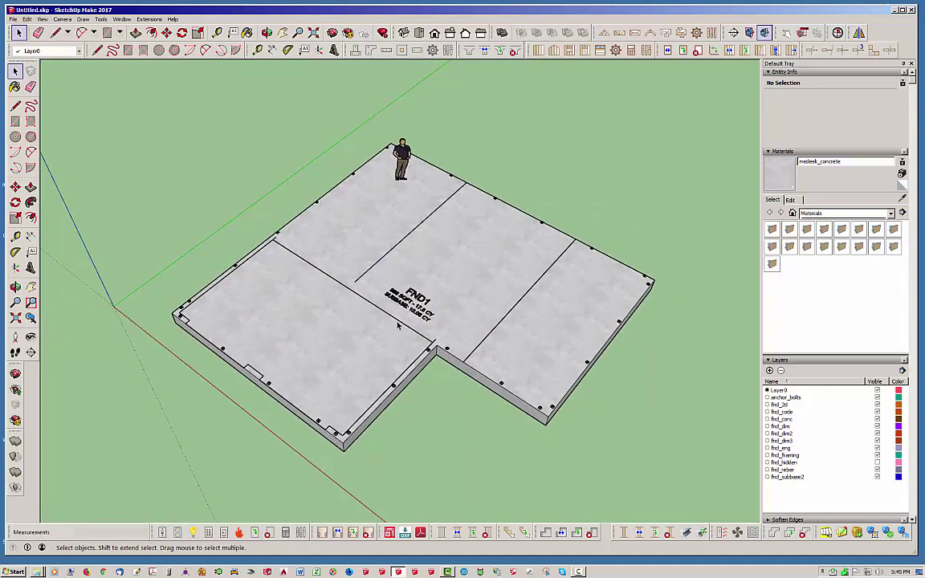
- Orbit to a flatter view of the L-shaped slab and its division lines
{"action": "left_click", "coordinate": [397, 324]}
{"action": "middle_click_drag", "start_coordinate": [397, 324], "coordinate": [480, 293]}
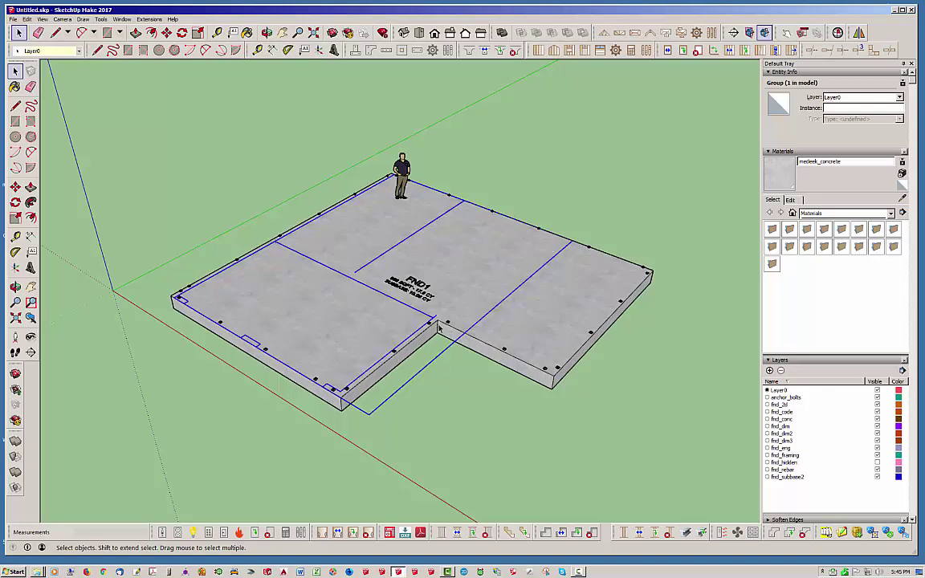
{"action": "left_click", "coordinate": [484, 390]}
{"action": "middle_click_drag", "start_coordinate": [484, 390], "coordinate": [401, 302]}
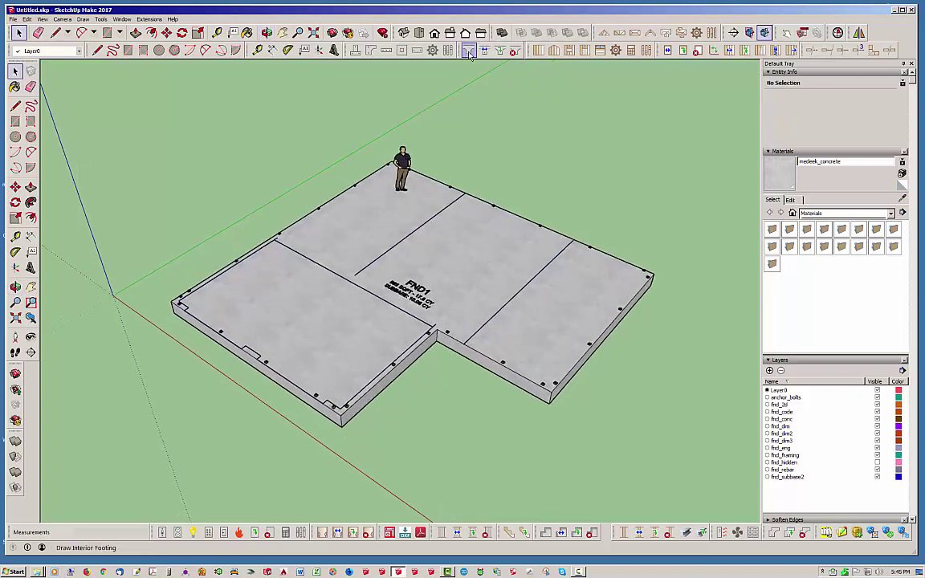
- Draw the first interior footing, about 20', from the notch corner to the far slab edge
{"action": "left_click", "coordinate": [418, 49]}
{"action": "left_click_drag", "start_coordinate": [746, 118], "coordinate": [648, 116]}
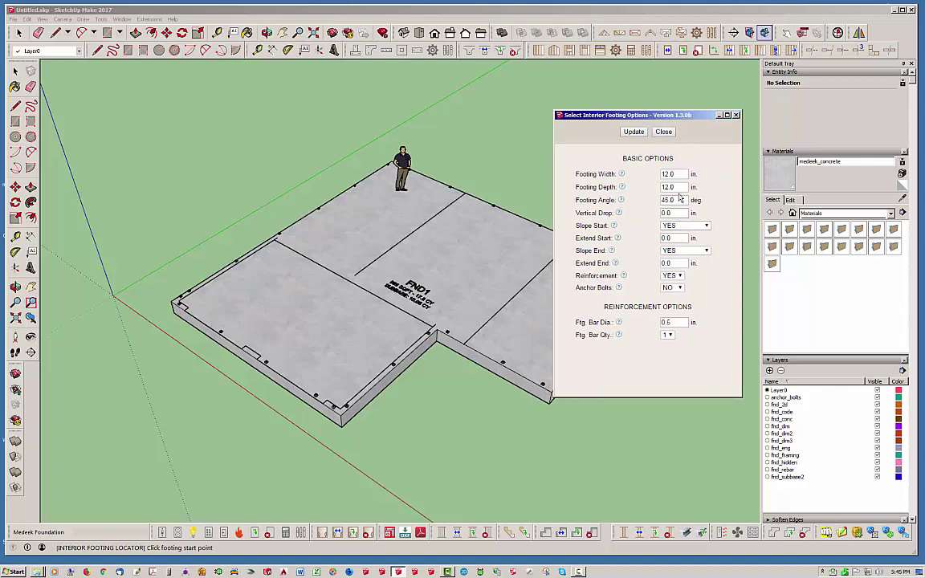
{"action": "left_click", "coordinate": [367, 265]}
{"action": "middle_click_drag", "start_coordinate": [367, 265], "coordinate": [34, 294]}
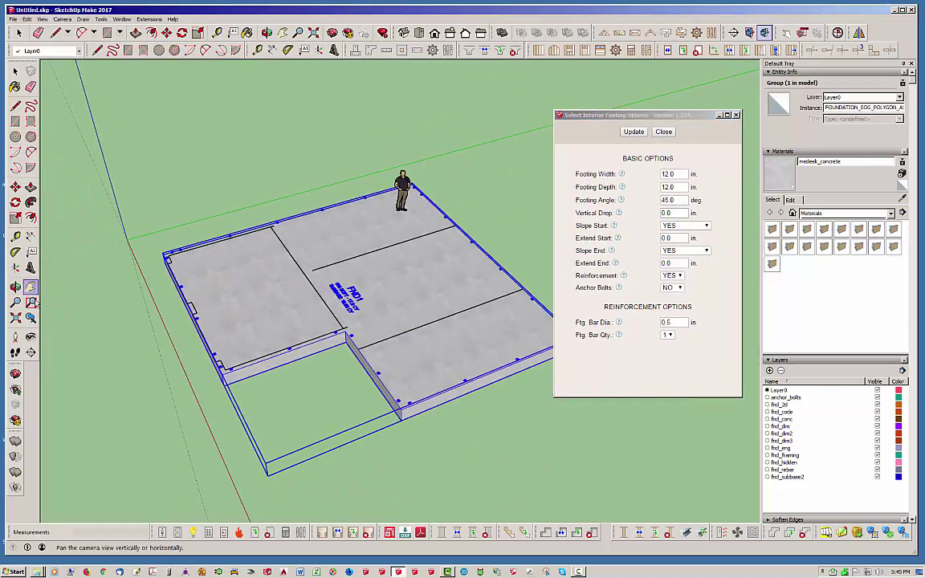
{"action": "scroll", "coordinate": [482, 305], "scroll_direction": "up", "scroll_amount": 3}
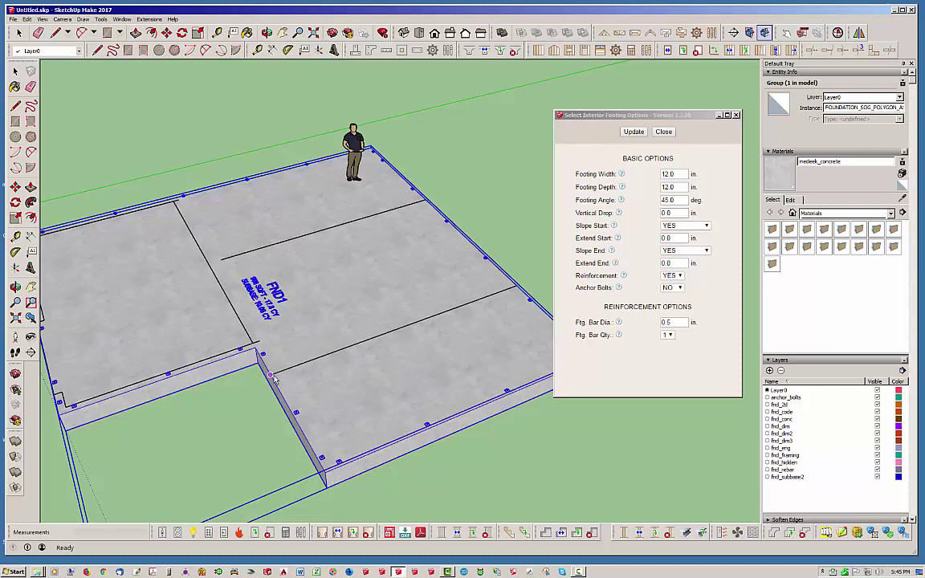
{"action": "left_click", "coordinate": [271, 375]}
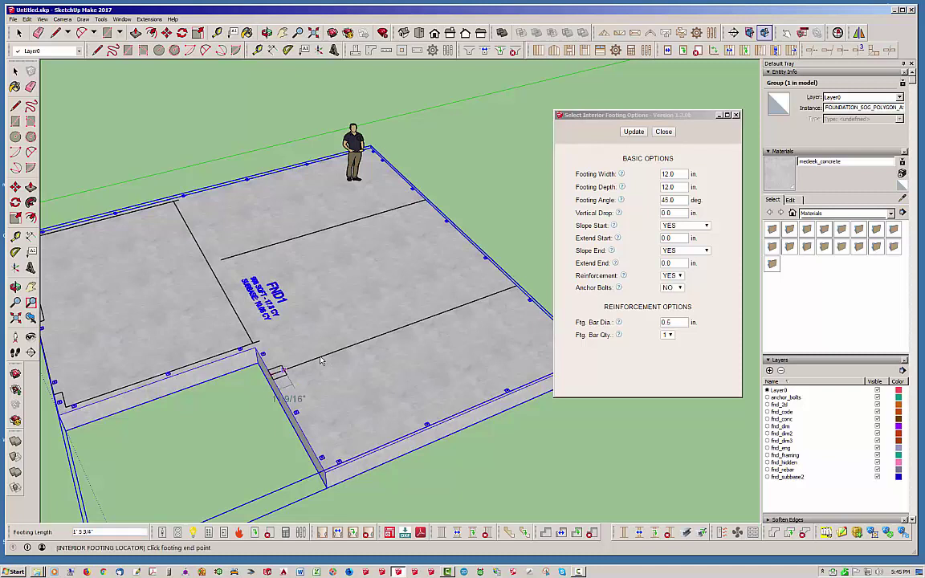
{"action": "left_click", "coordinate": [517, 289]}
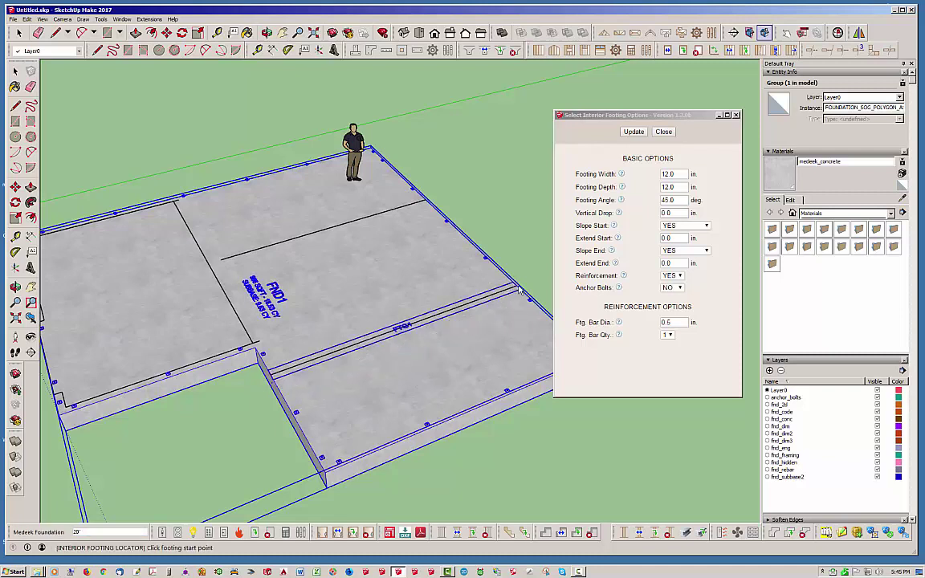
- Add the second interior footing, about 19', from the cross line, then orbit to inspect both
{"action": "left_click", "coordinate": [222, 261]}
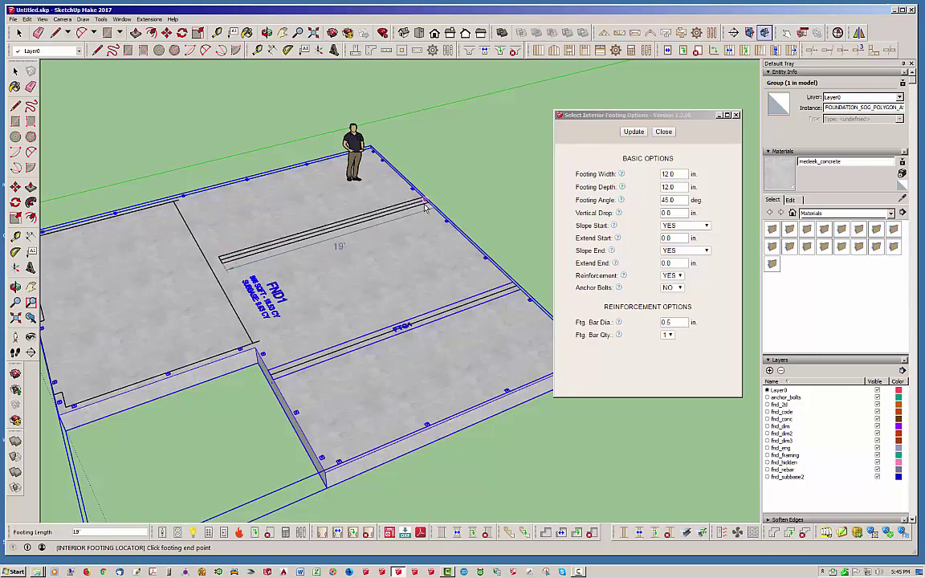
{"action": "key", "text": "Escape"}
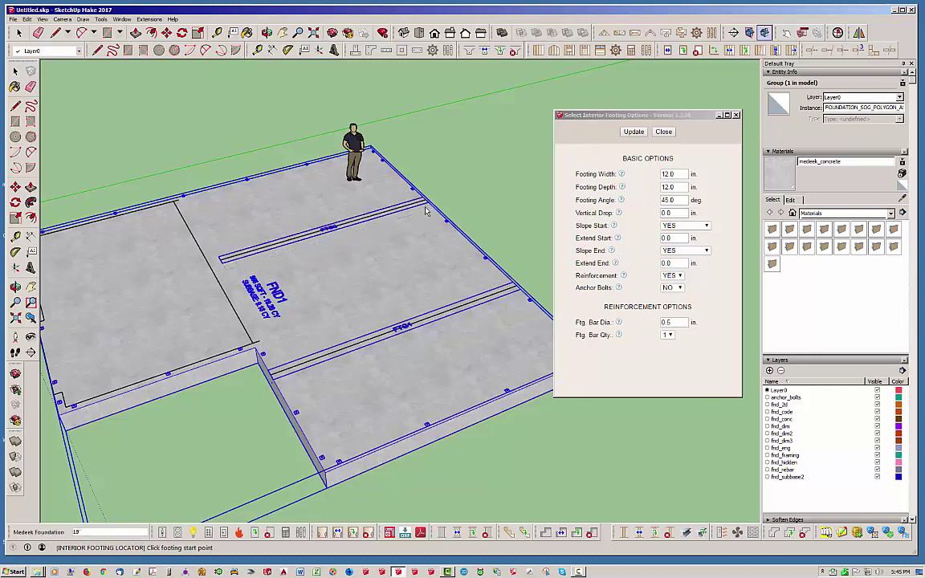
{"action": "key", "text": "space"}
{"action": "middle_click_drag", "start_coordinate": [495, 312], "coordinate": [402, 306]}
{"action": "middle_click_drag", "start_coordinate": [482, 277], "coordinate": [353, 366]}
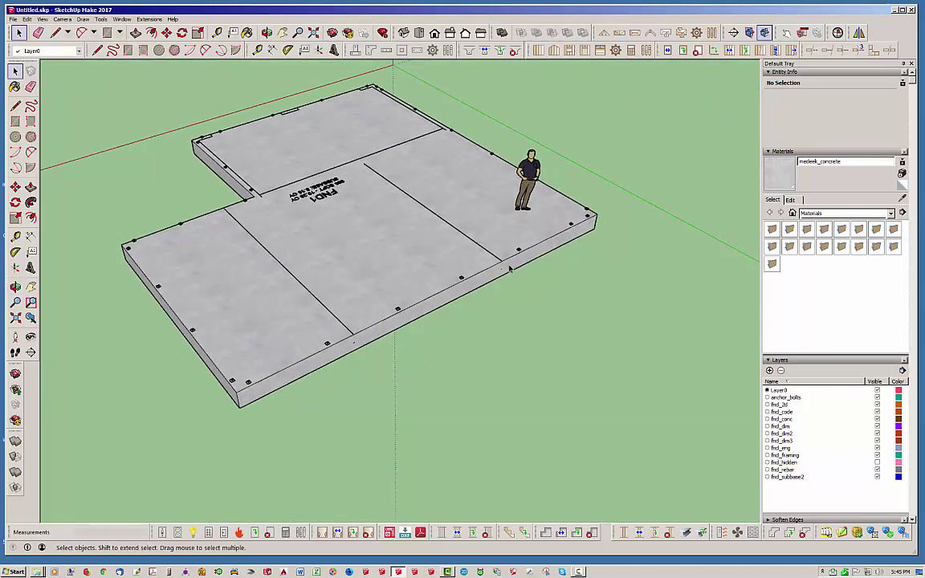
{"action": "middle_click_drag", "start_coordinate": [269, 300], "coordinate": [636, 470]}
- Set interior footing options to 18 in Footing Depth and 8 in Vertical Drop
{"action": "middle_click_drag", "start_coordinate": [355, 302], "coordinate": [421, 218]}
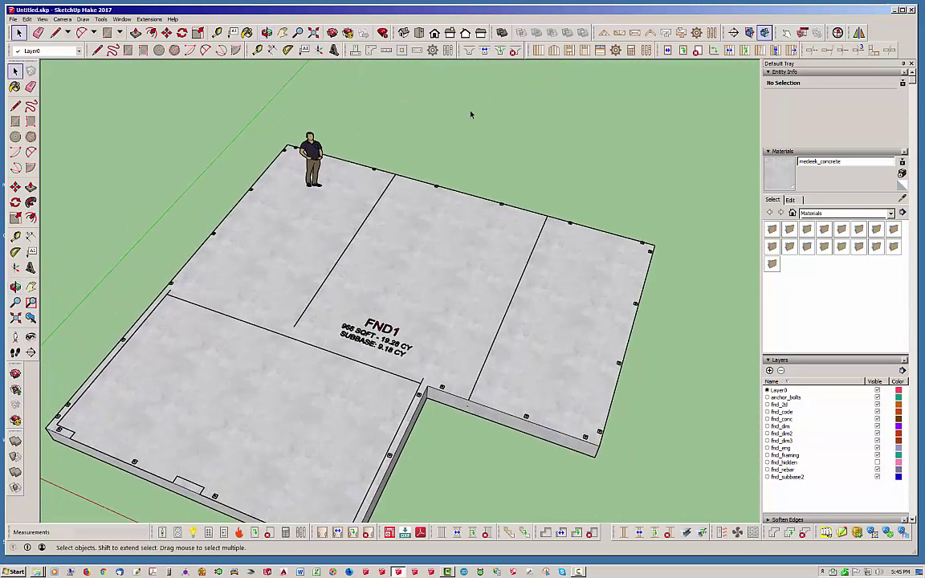
{"action": "left_click", "coordinate": [419, 35]}
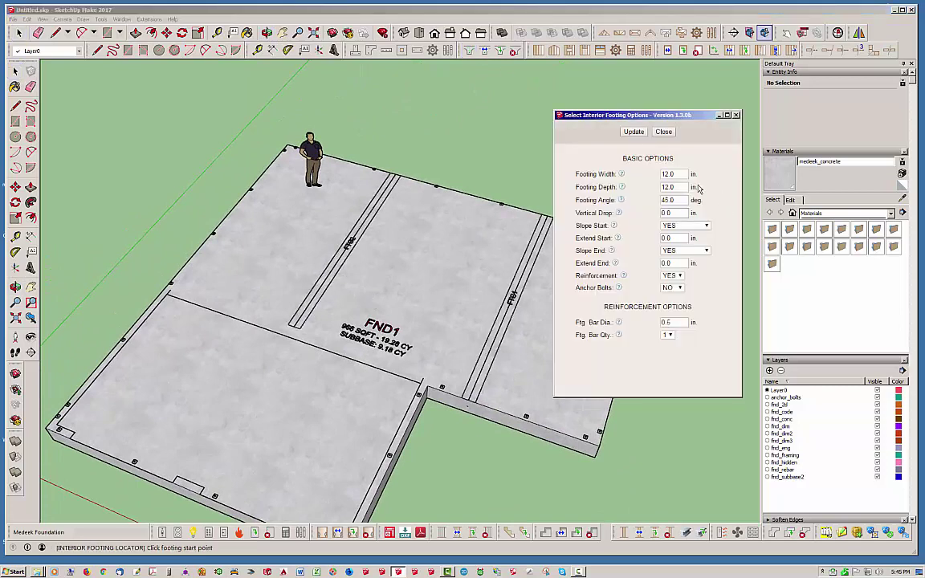
{"action": "left_click", "coordinate": [673, 187]}
{"action": "type", "text": "18"}
{"action": "left_click", "coordinate": [679, 212]}
{"action": "type", "text": "8"}
{"action": "key", "text": "Tab"}
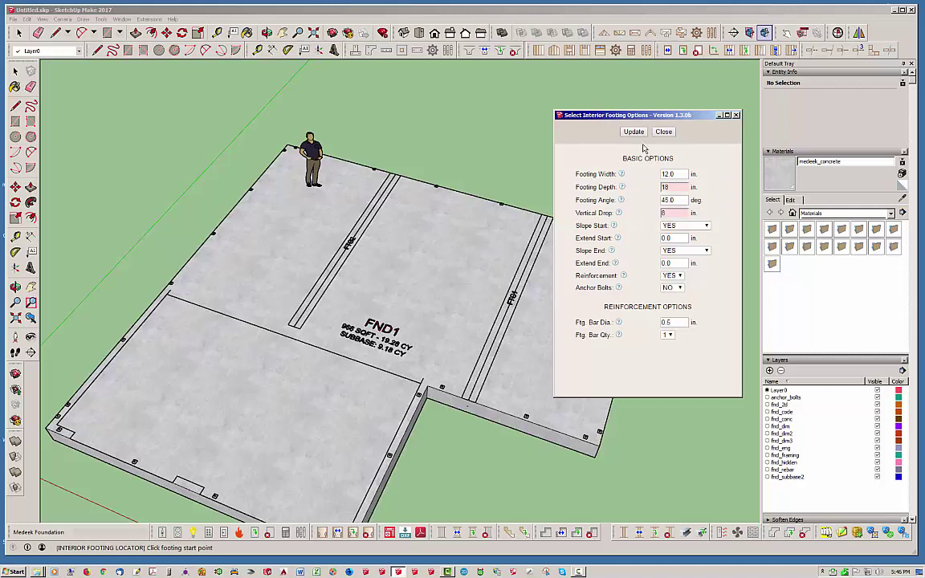
{"action": "left_click", "coordinate": [634, 132]}
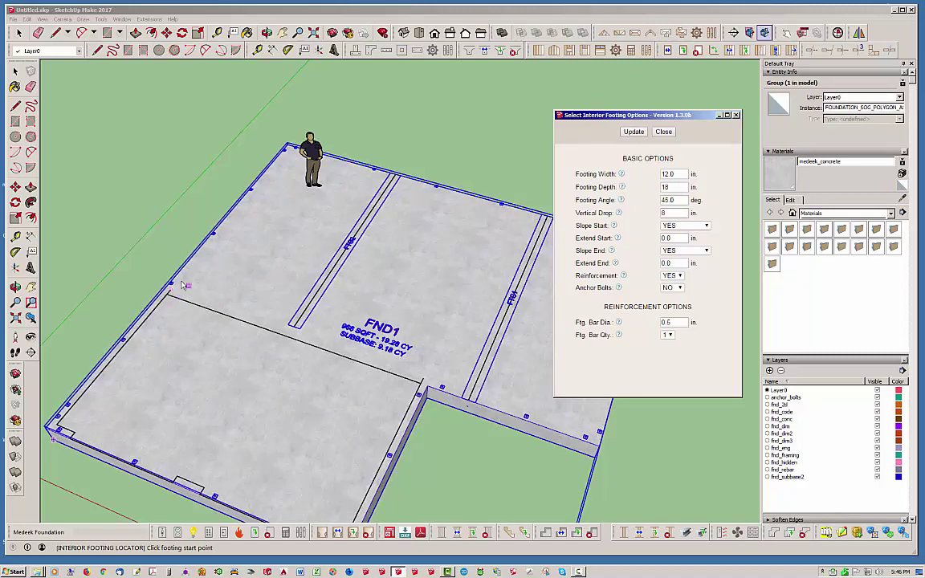
- Place footing FTG3, about 21', along the slab's long cross line and close the options
{"action": "scroll", "coordinate": [192, 289], "scroll_direction": "up", "scroll_amount": 3}
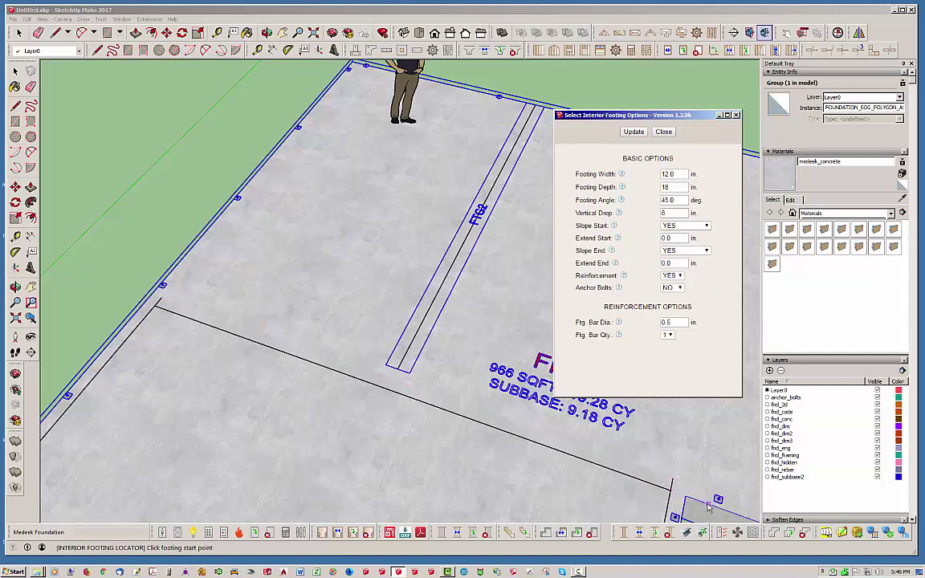
{"action": "left_click", "coordinate": [160, 299]}
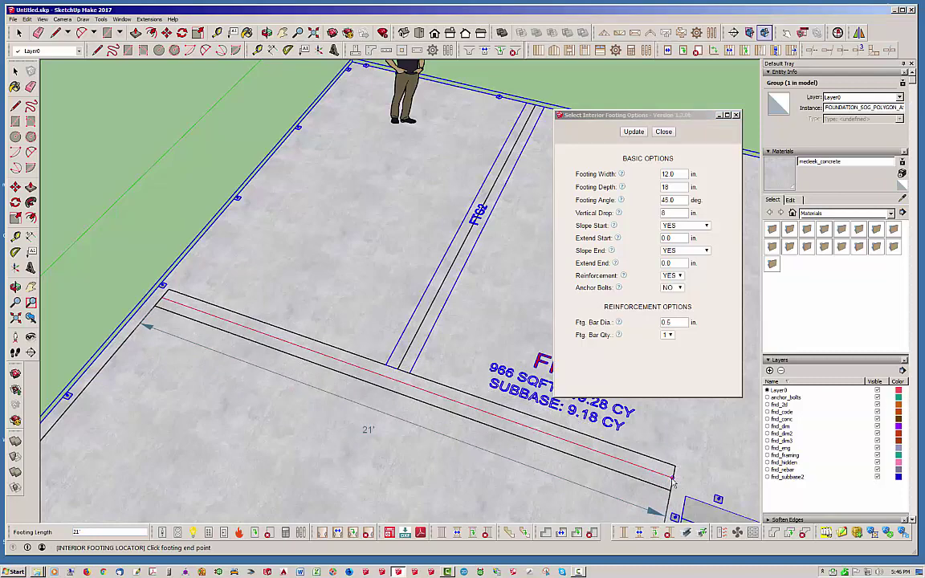
{"action": "left_click", "coordinate": [673, 480]}
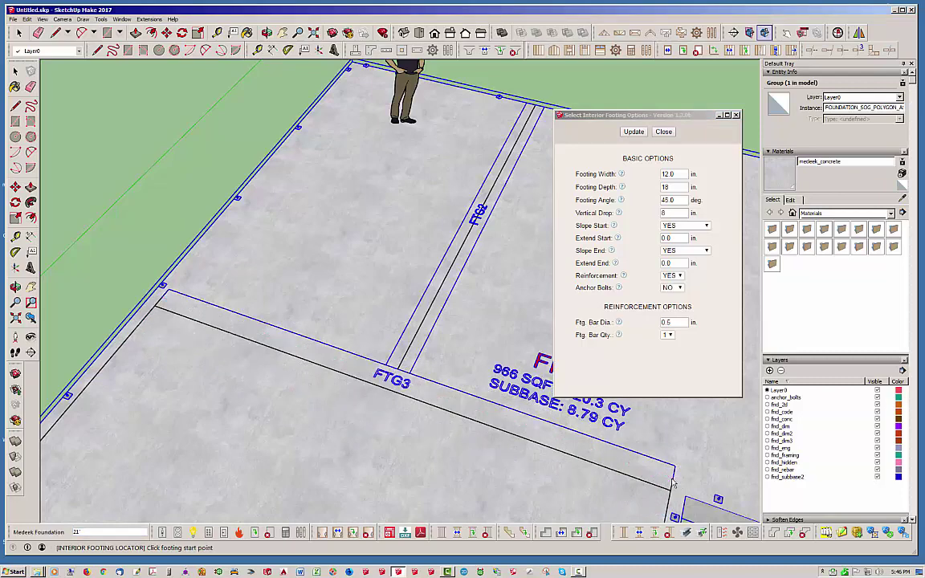
{"action": "left_click", "coordinate": [665, 132]}
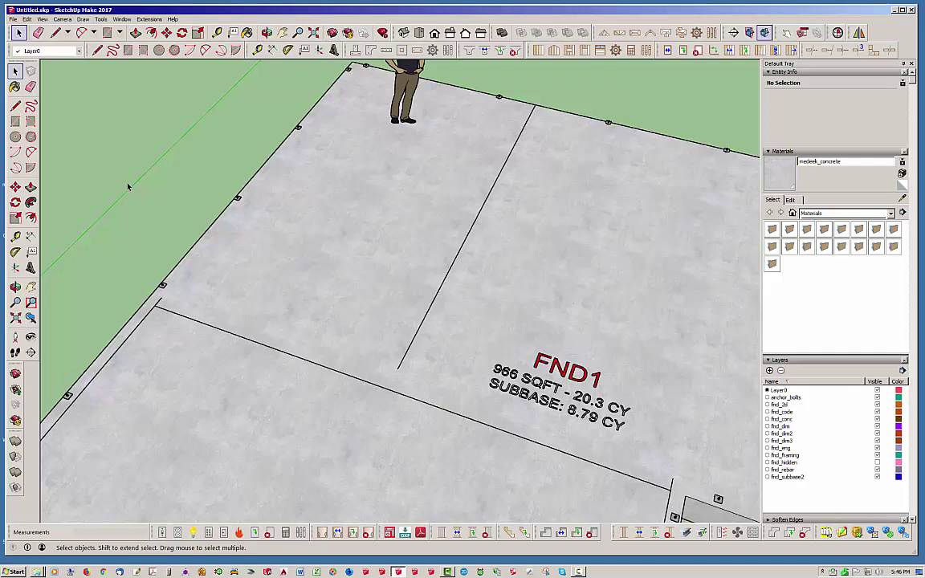
{"action": "scroll", "coordinate": [289, 183], "scroll_direction": "down", "scroll_amount": 2}
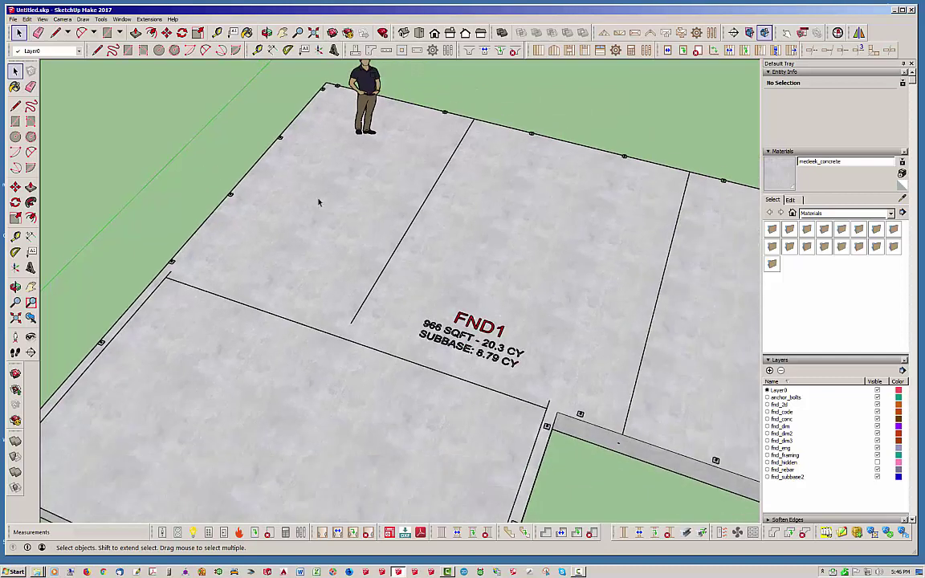
{"action": "left_click", "coordinate": [877, 463]}
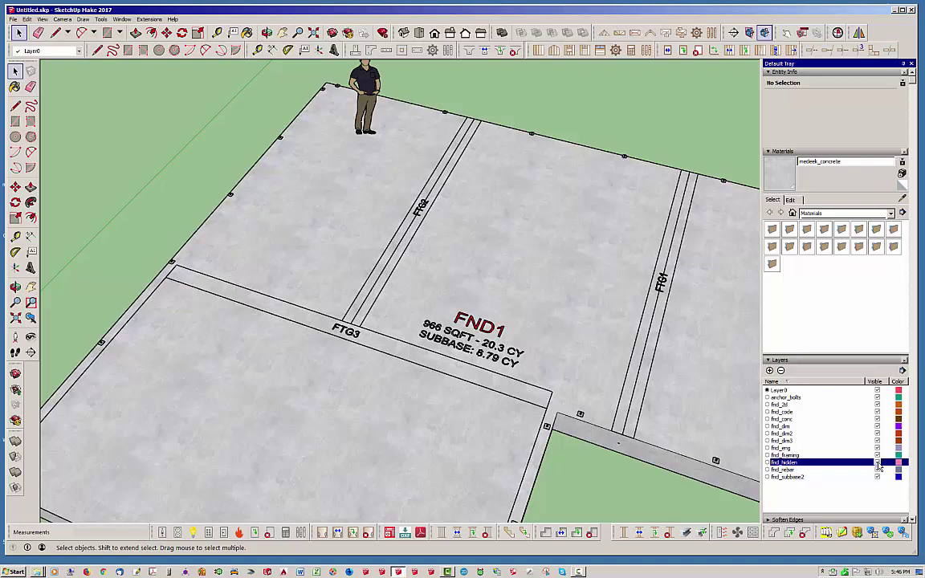
{"action": "left_click", "coordinate": [877, 464]}
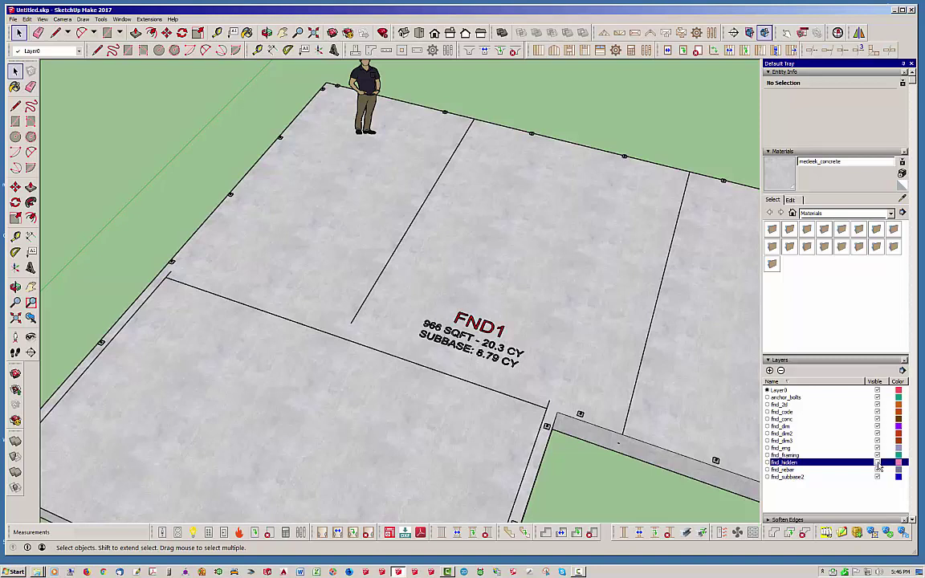
{"action": "left_click", "coordinate": [877, 463]}
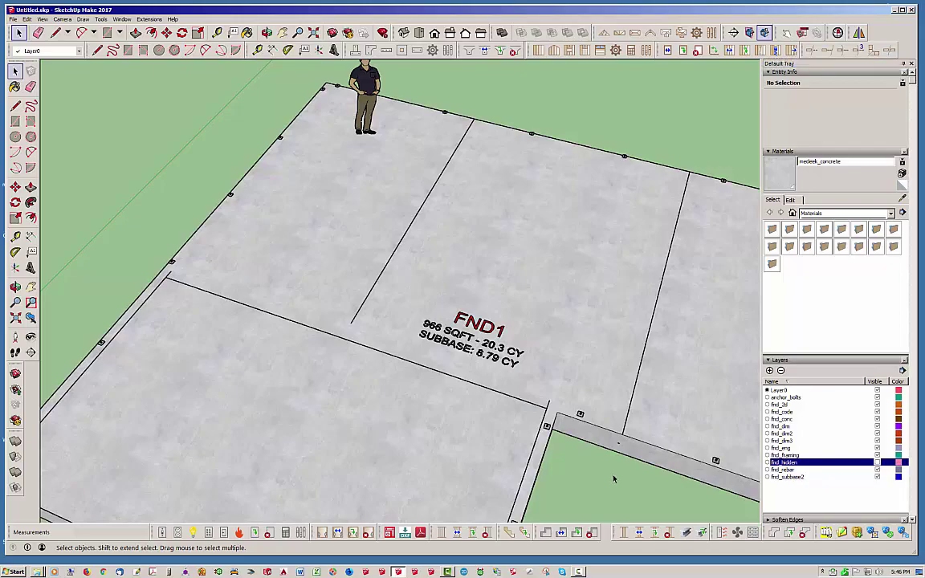
{"action": "middle_click_drag", "start_coordinate": [569, 348], "coordinate": [379, 184]}
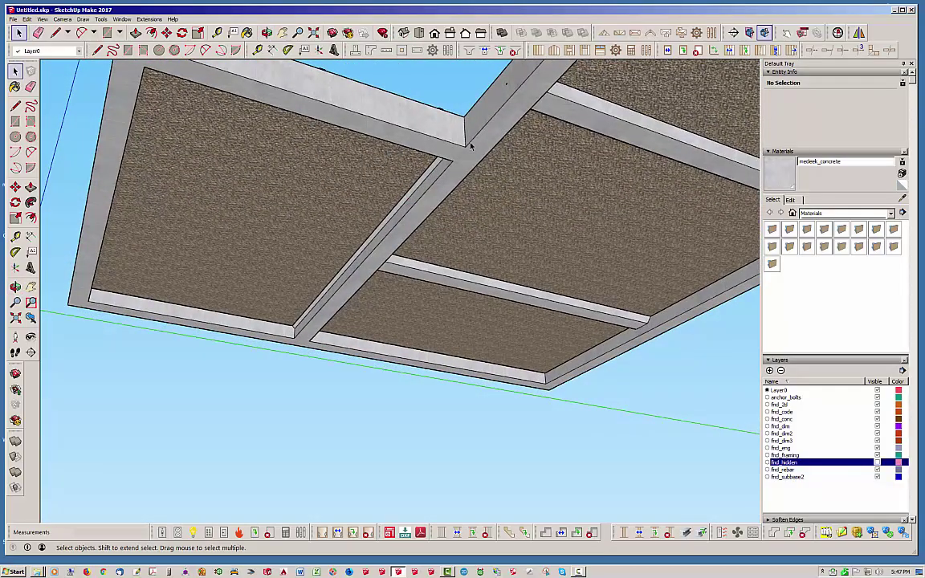
{"action": "middle_click_drag", "start_coordinate": [406, 153], "coordinate": [229, 233]}
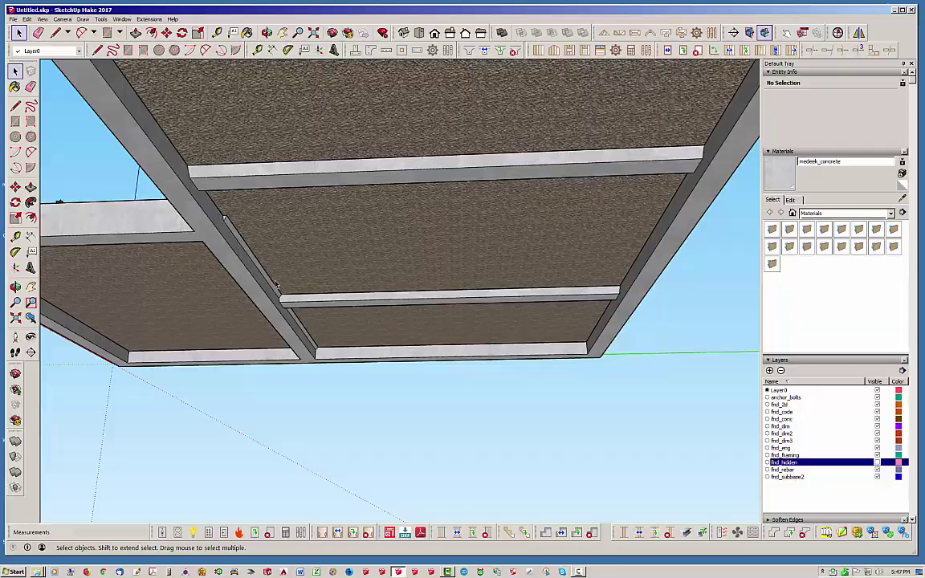
{"action": "middle_click_drag", "start_coordinate": [264, 280], "coordinate": [357, 219]}
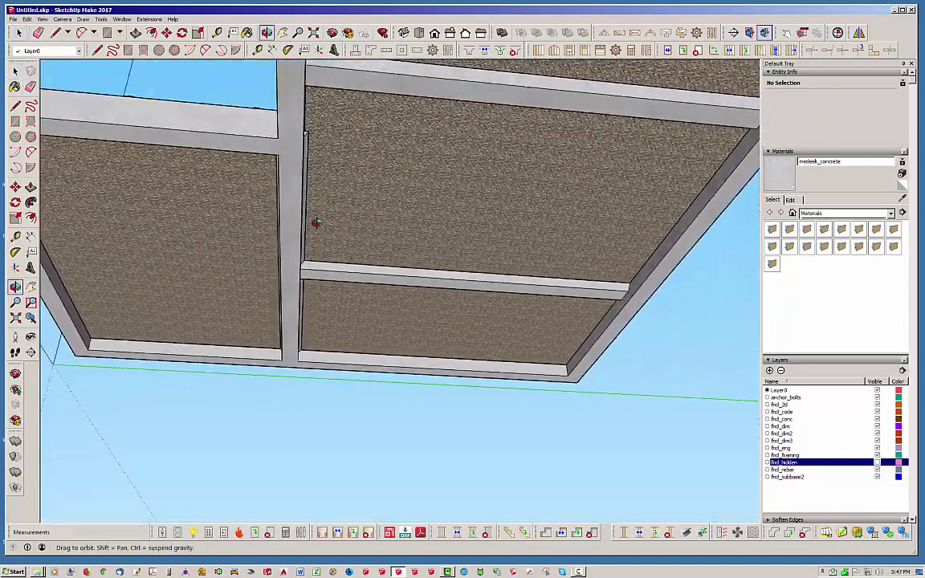
{"action": "left_click_drag", "start_coordinate": [317, 223], "coordinate": [289, 196]}
{"action": "key", "text": "space"}
{"action": "middle_click_drag", "start_coordinate": [270, 180], "coordinate": [512, 344]}
{"action": "scroll", "coordinate": [258, 271], "scroll_direction": "down", "scroll_amount": 3}
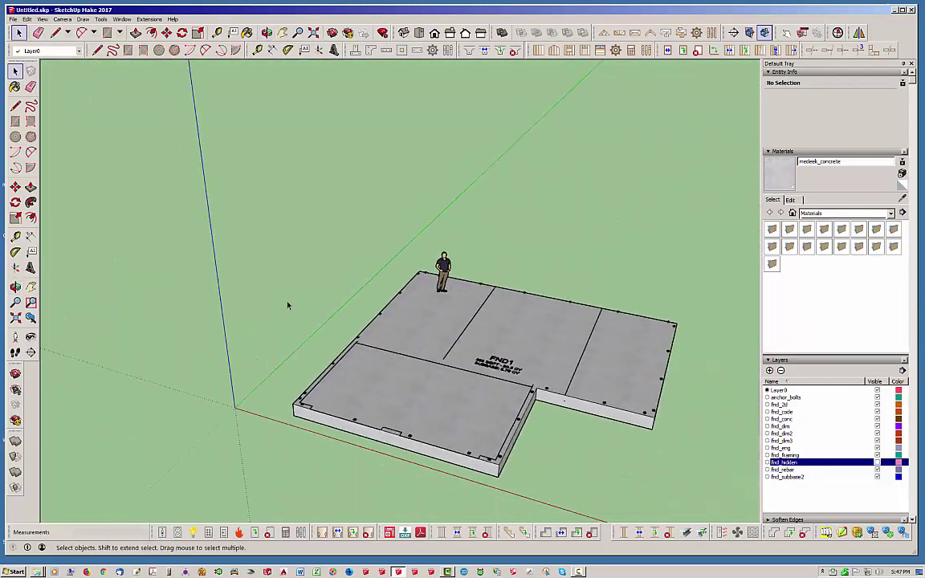
{"action": "scroll", "coordinate": [451, 448], "scroll_direction": "up", "scroll_amount": 4}
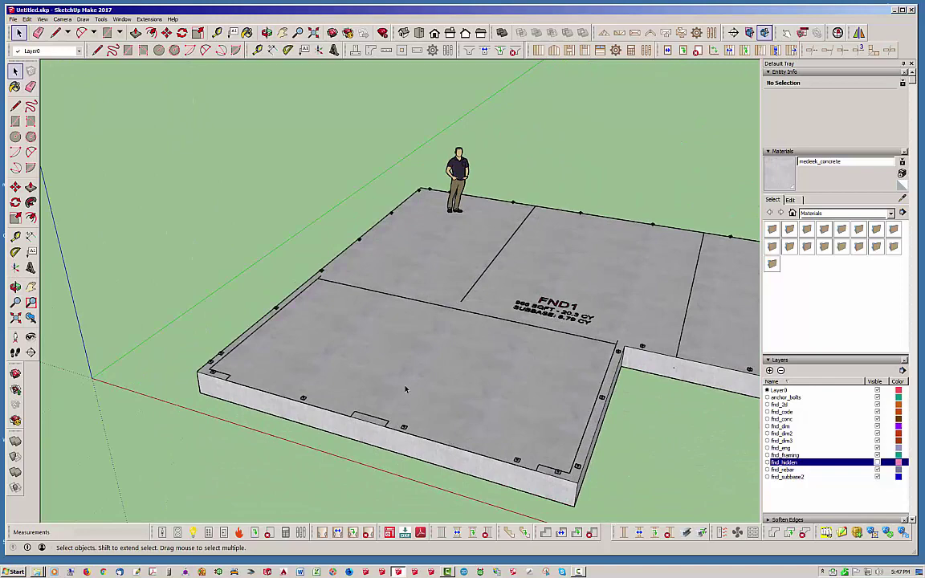
- Start Draw Slab Depression with default 4.0 in depth and 2.0 in offset, zooming to the front corner
{"action": "middle_click_drag", "start_coordinate": [406, 389], "coordinate": [436, 417]}
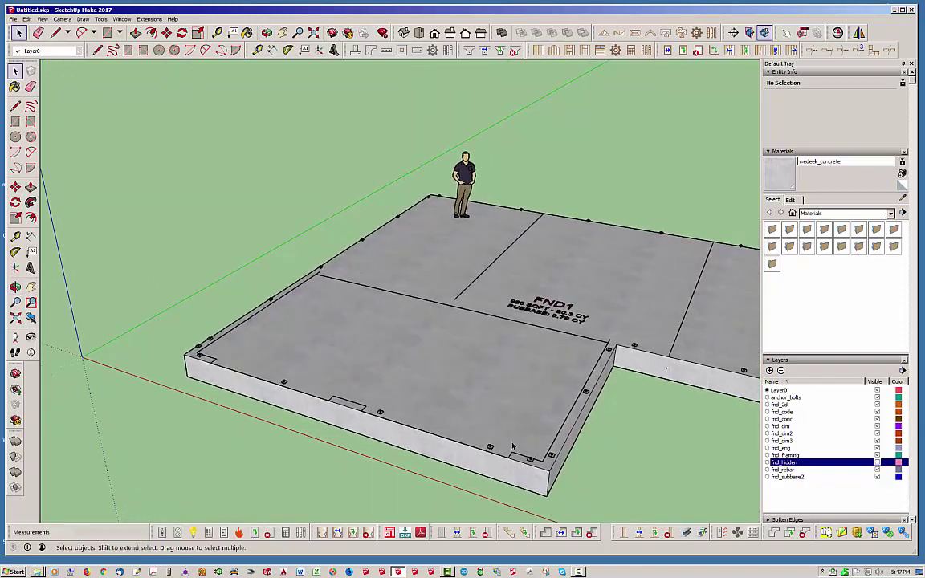
{"action": "left_click", "coordinate": [546, 533]}
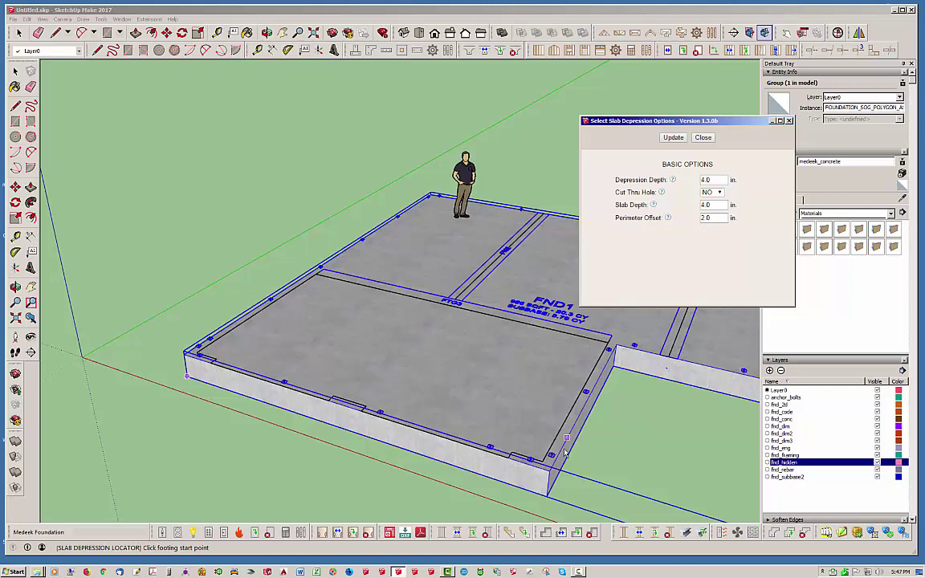
{"action": "middle_click_drag", "start_coordinate": [541, 383], "coordinate": [413, 428]}
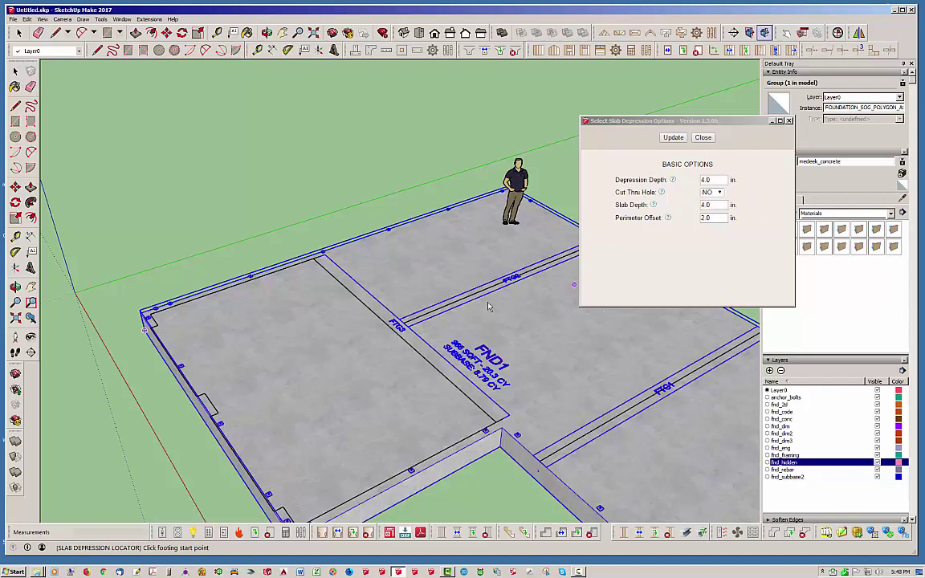
{"action": "mouse_move", "coordinate": [361, 321]}
{"action": "middle_mouse_down"}
{"action": "mouse_move", "coordinate": [611, 434]}
{"action": "mouse_move", "coordinate": [437, 334]}
{"action": "middle_mouse_up"}
{"action": "scroll", "coordinate": [327, 435], "scroll_direction": "up", "scroll_amount": 3}
{"action": "scroll", "coordinate": [313, 413], "scroll_direction": "up", "scroll_amount": 3}
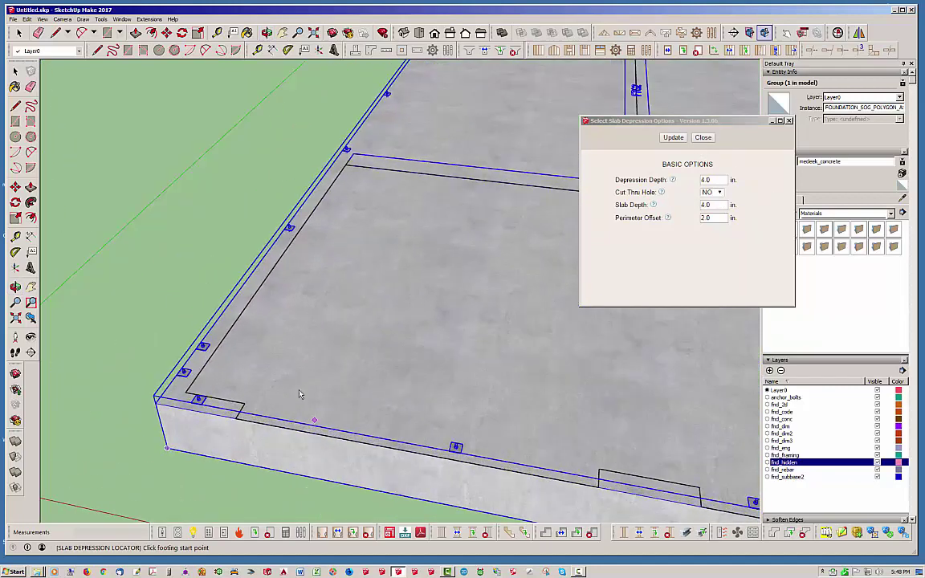
{"action": "middle_click_drag", "start_coordinate": [299, 394], "coordinate": [172, 307]}
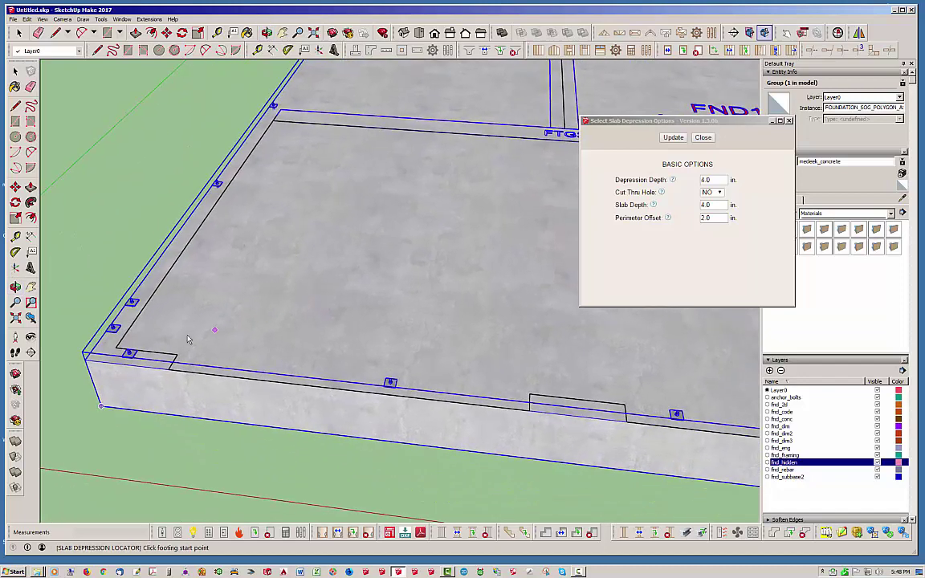
- Begin the garage depression outline at the slab corner, with a 2' edge at the notch
{"action": "left_click", "coordinate": [116, 351]}
{"action": "left_click", "coordinate": [128, 353]}
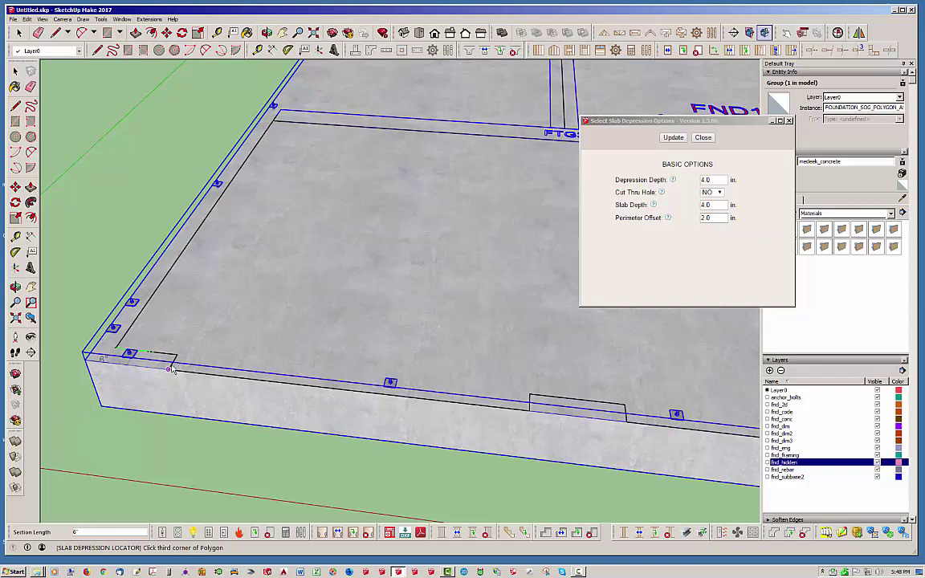
{"action": "left_click", "coordinate": [171, 368]}
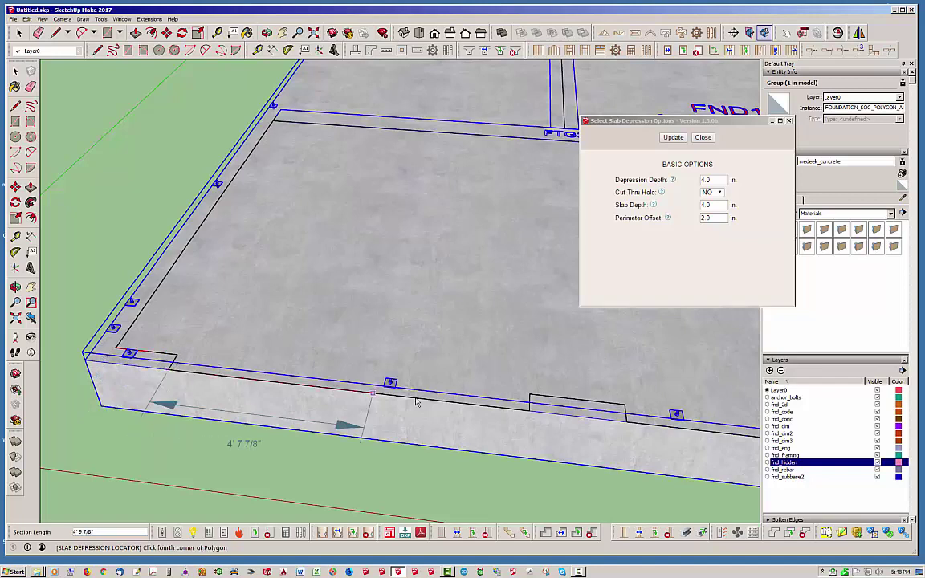
{"action": "left_click", "coordinate": [529, 412]}
{"action": "left_click", "coordinate": [530, 396]}
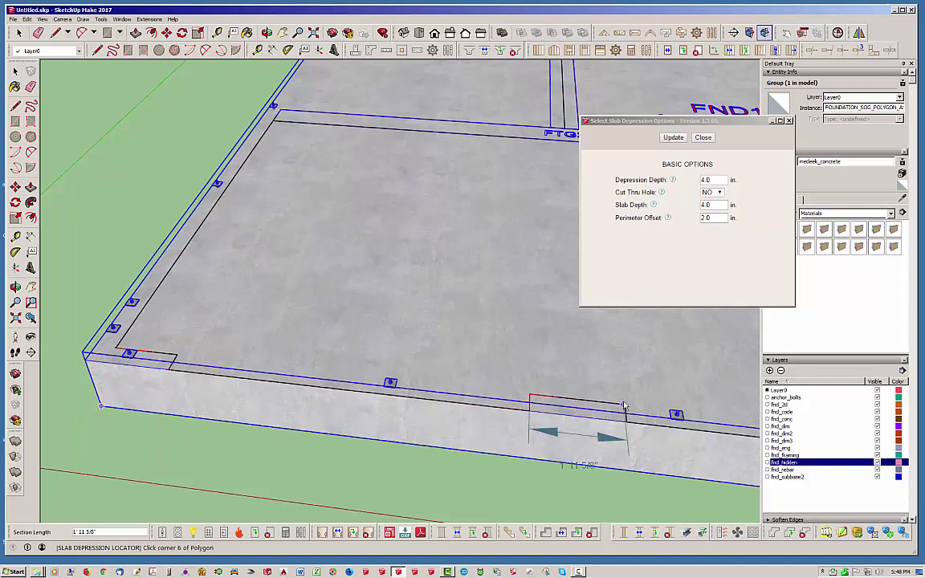
{"action": "type", "text": "2"}
{"action": "key", "text": "Return"}
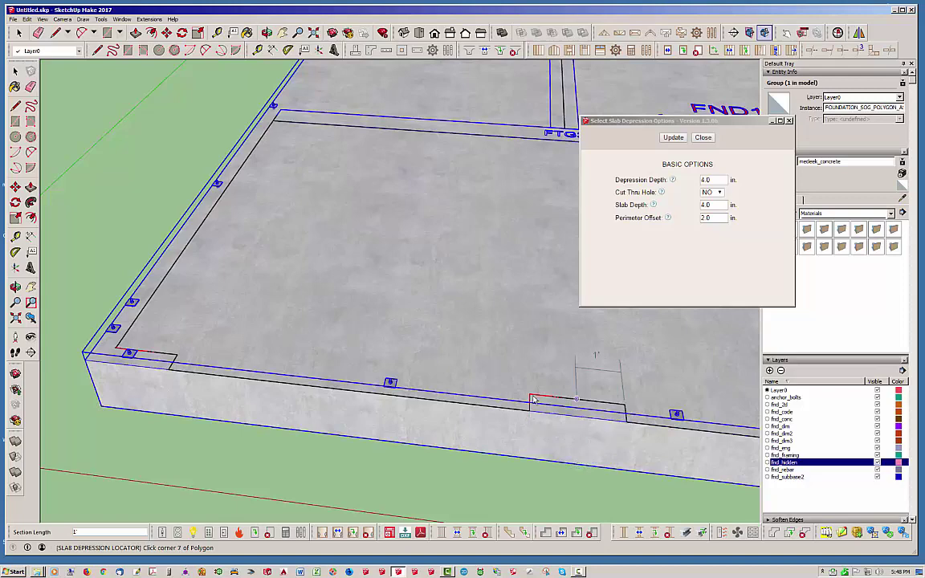
{"action": "middle_click_drag", "start_coordinate": [581, 398], "coordinate": [452, 428]}
{"action": "scroll", "coordinate": [452, 427], "scroll_direction": "up", "scroll_amount": 2}
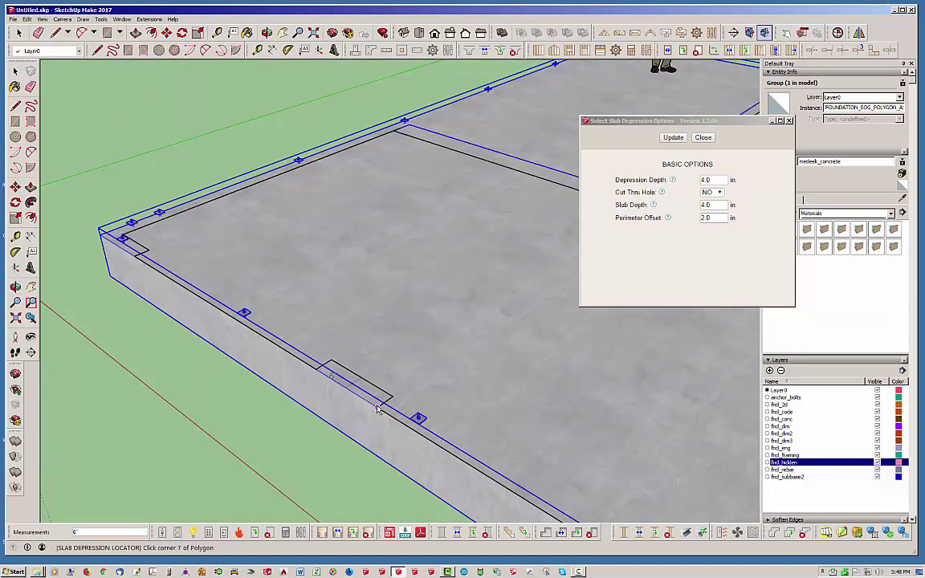
- Continue the outline with an 8' edge and corners 9 and 10 at the notch
{"action": "left_click", "coordinate": [378, 408]}
{"action": "scroll", "coordinate": [377, 408], "scroll_direction": "down", "scroll_amount": 3}
{"action": "scroll", "coordinate": [464, 455], "scroll_direction": "up", "scroll_amount": 3}
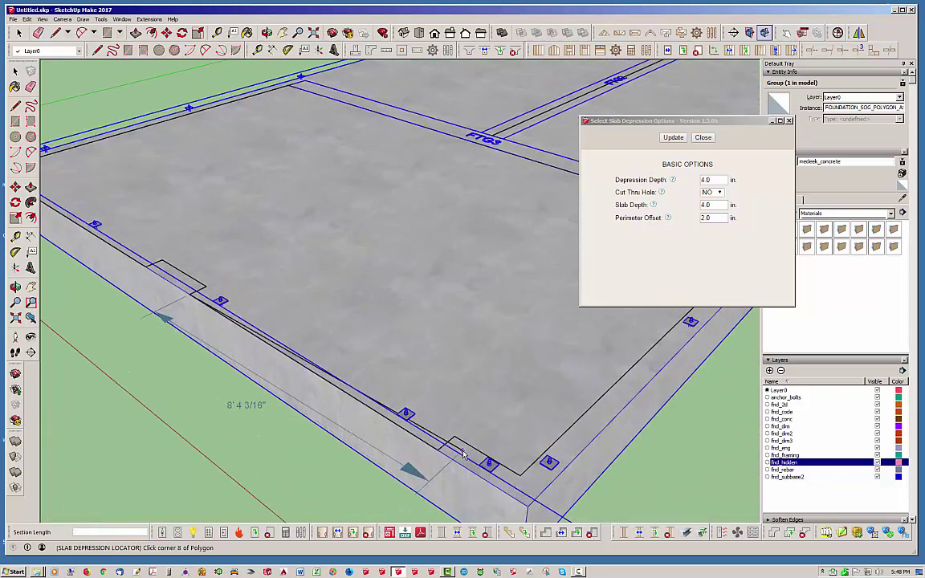
{"action": "type", "text": "8"}
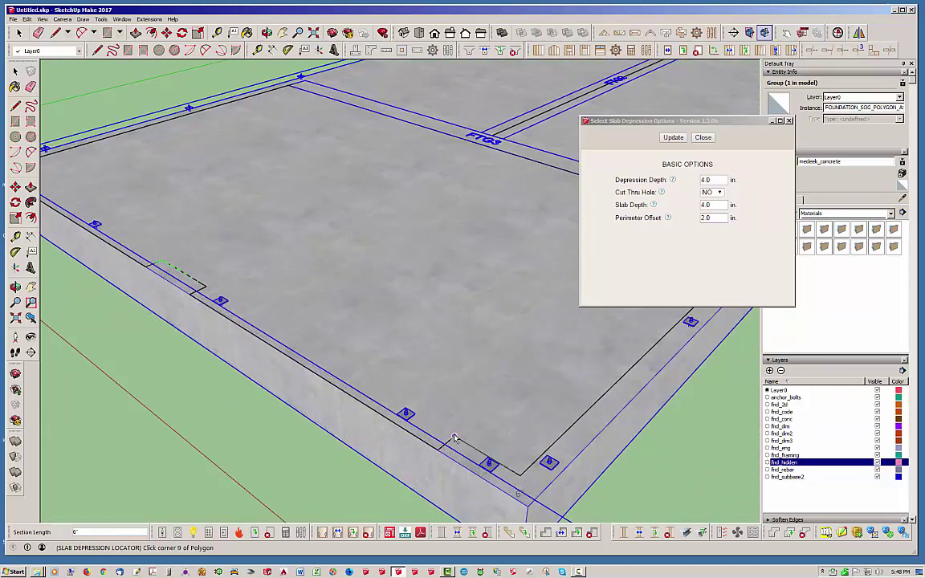
{"action": "left_click", "coordinate": [455, 437]}
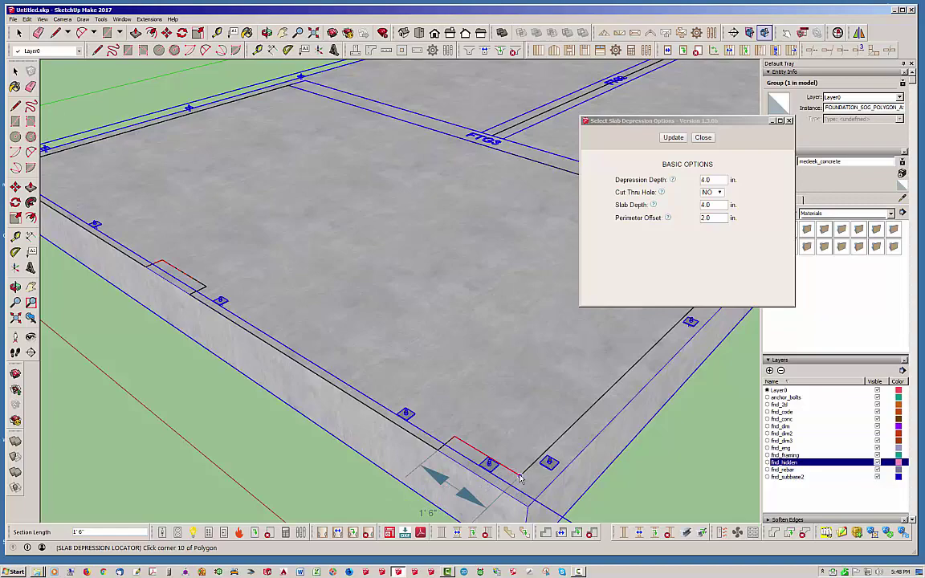
{"action": "left_click", "coordinate": [520, 478]}
{"action": "middle_click_drag", "start_coordinate": [262, 413], "coordinate": [253, 375]}
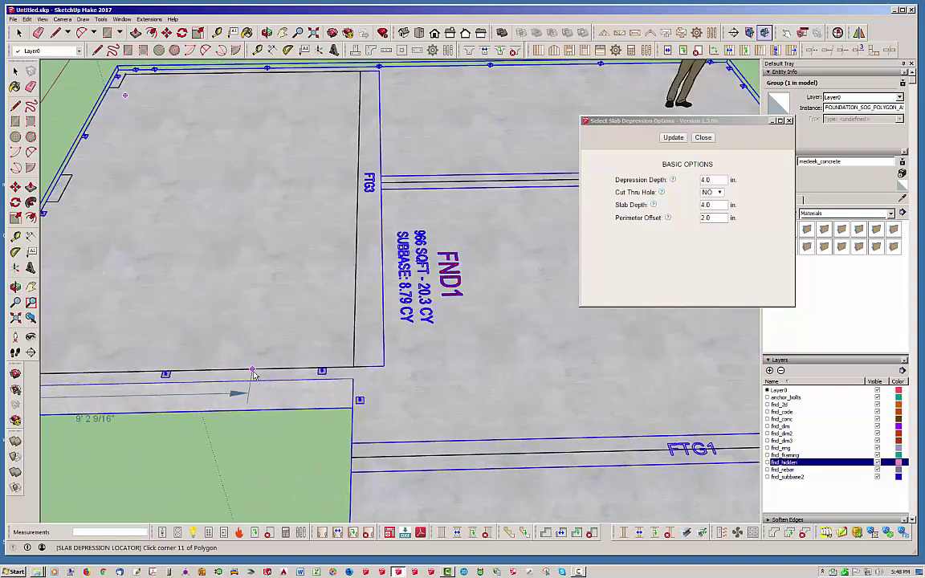
{"action": "scroll", "coordinate": [253, 375], "scroll_direction": "up", "scroll_amount": 2}
- Add corners at the footing and FTG3 corners, then close the outline to create the depression
{"action": "left_click", "coordinate": [392, 378]}
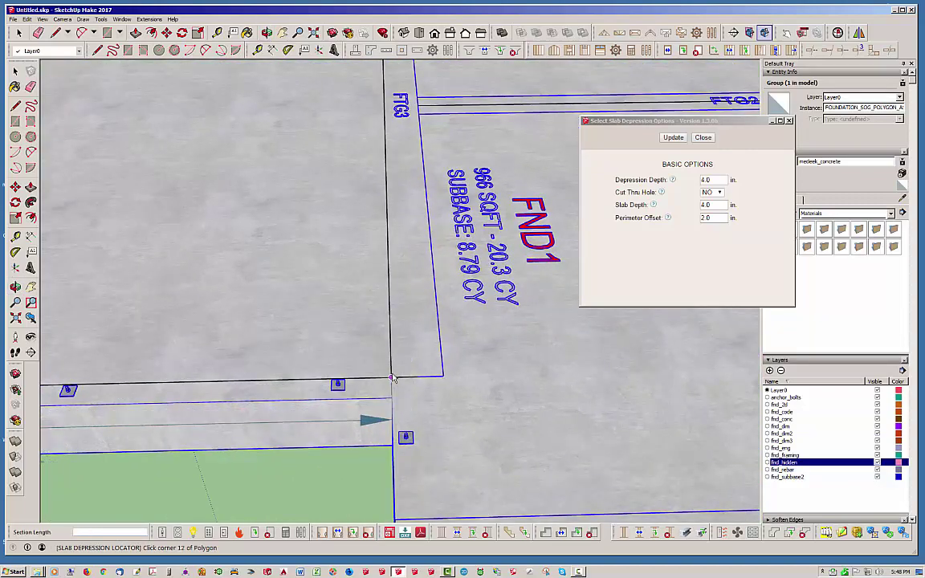
{"action": "mouse_move", "coordinate": [279, 268]}
{"action": "middle_mouse_down"}
{"action": "mouse_move", "coordinate": [532, 340]}
{"action": "mouse_move", "coordinate": [729, 432]}
{"action": "mouse_move", "coordinate": [589, 325]}
{"action": "mouse_move", "coordinate": [180, 304]}
{"action": "middle_mouse_up"}
{"action": "scroll", "coordinate": [248, 275], "scroll_direction": "up", "scroll_amount": 4}
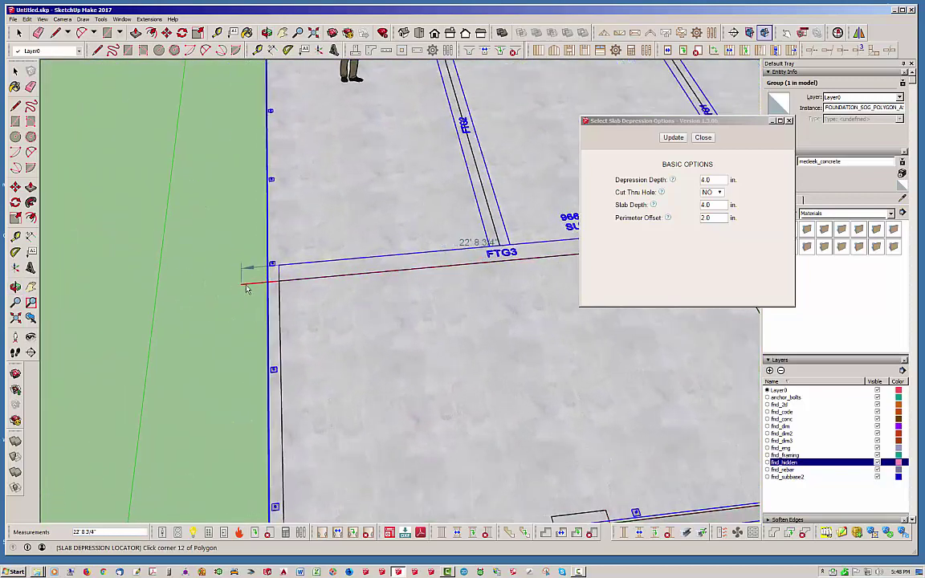
{"action": "left_click", "coordinate": [318, 280]}
{"action": "scroll", "coordinate": [321, 282], "scroll_direction": "down", "scroll_amount": 4}
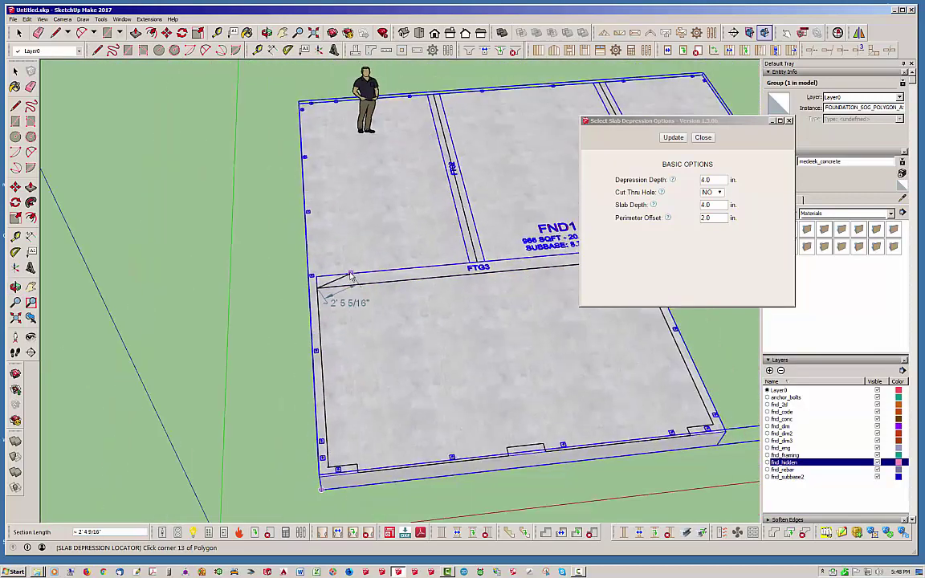
{"action": "scroll", "coordinate": [337, 462], "scroll_direction": "up", "scroll_amount": 6}
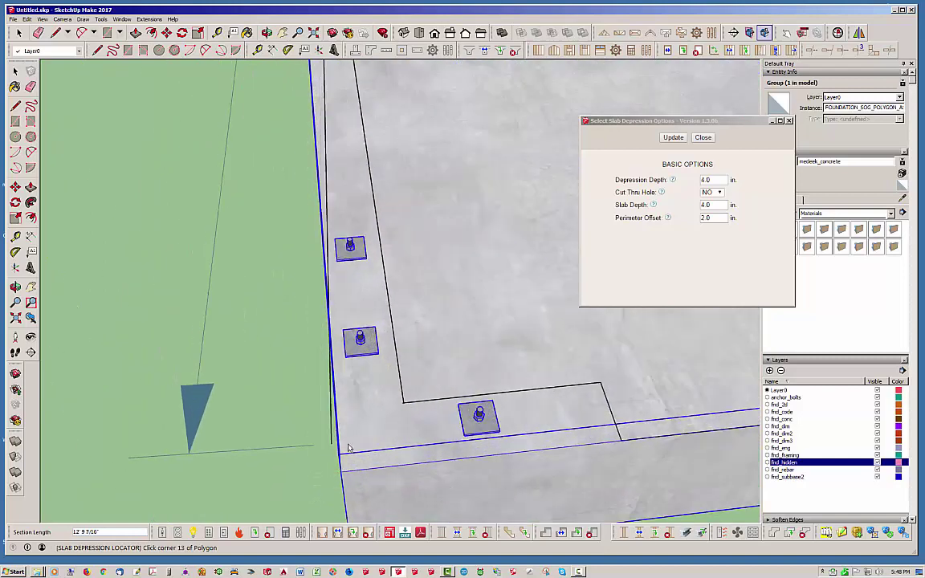
{"action": "middle_click_drag", "start_coordinate": [349, 448], "coordinate": [354, 387]}
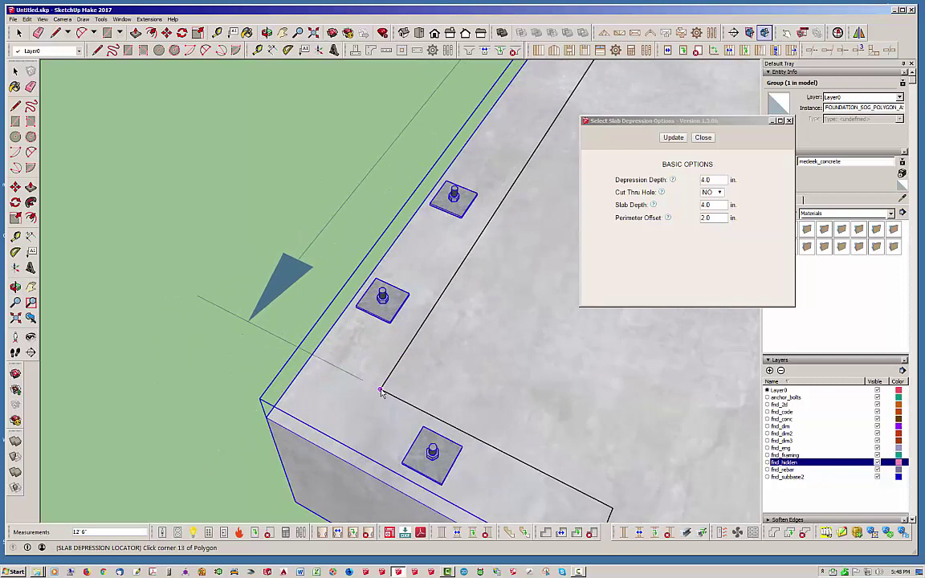
{"action": "left_click", "coordinate": [381, 392]}
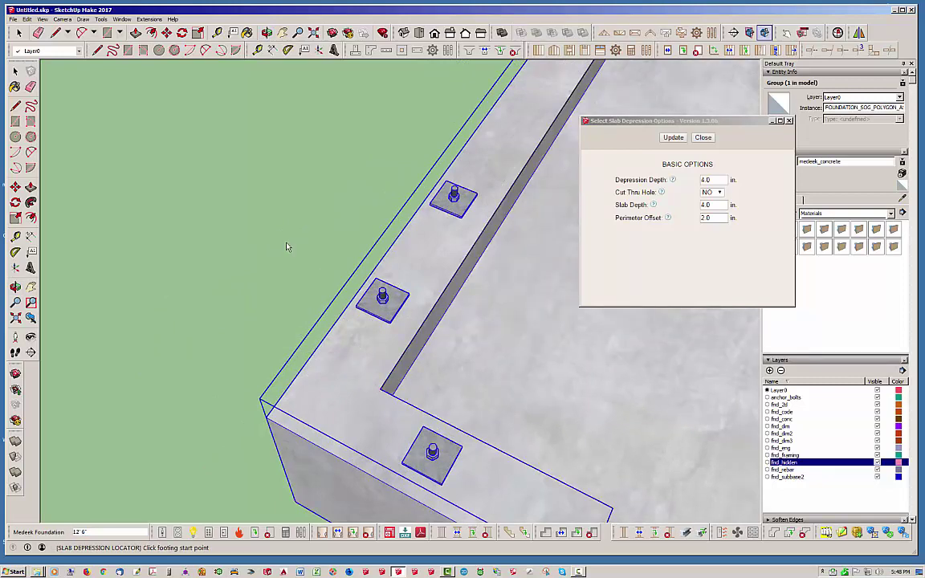
- Exit the depression tool, zoom out, and erase the slab depression group
{"action": "key", "text": "space"}
{"action": "middle_click_drag", "start_coordinate": [283, 246], "coordinate": [191, 312]}
{"action": "scroll", "coordinate": [347, 326], "scroll_direction": "down", "scroll_amount": 3}
{"action": "middle_click_drag", "start_coordinate": [347, 326], "coordinate": [471, 355]}
{"action": "middle_click_drag", "start_coordinate": [534, 379], "coordinate": [538, 366]}
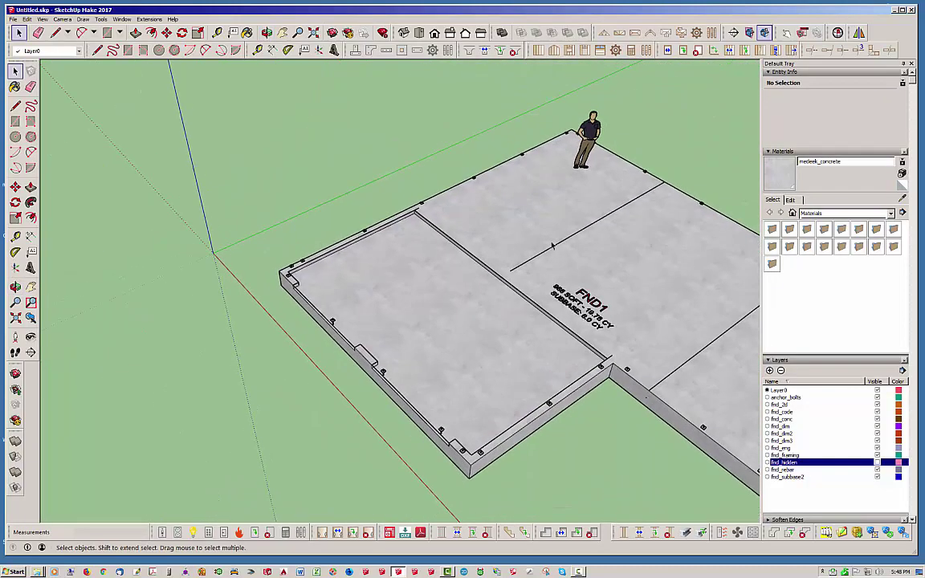
{"action": "left_click", "coordinate": [547, 255]}
{"action": "right_click", "coordinate": [546, 255]}
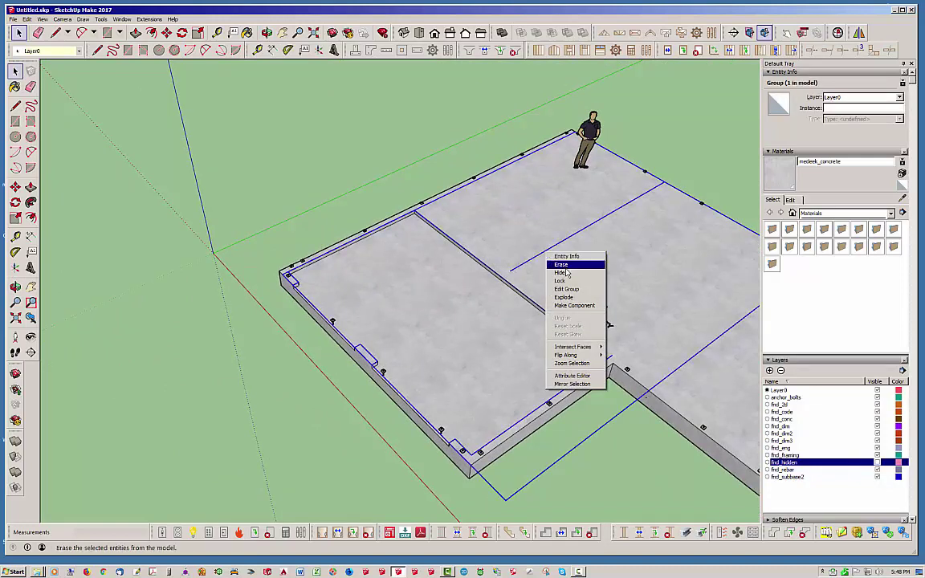
{"action": "left_click", "coordinate": [566, 274]}
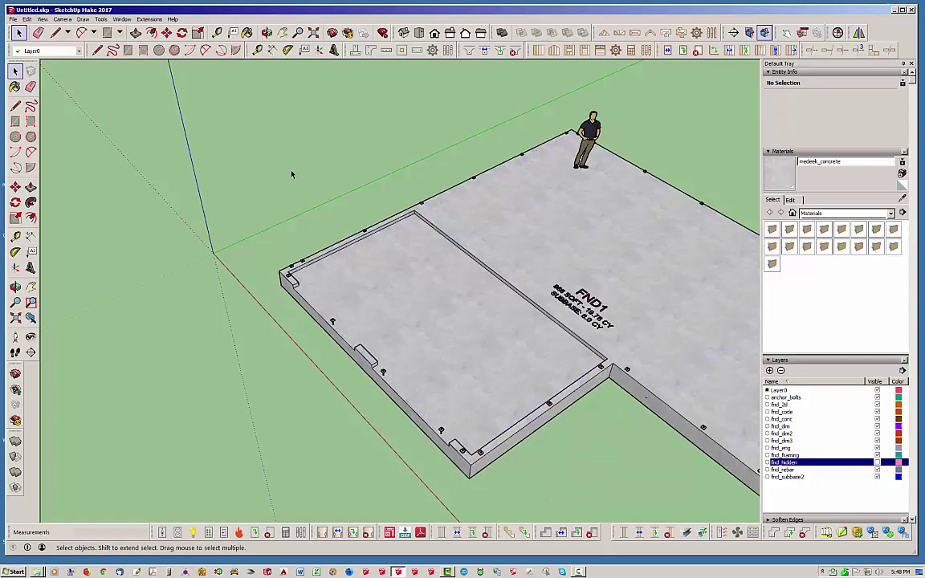
{"action": "middle_click_drag", "start_coordinate": [291, 174], "coordinate": [532, 249]}
{"action": "middle_click_drag", "start_coordinate": [319, 229], "coordinate": [320, 278]}
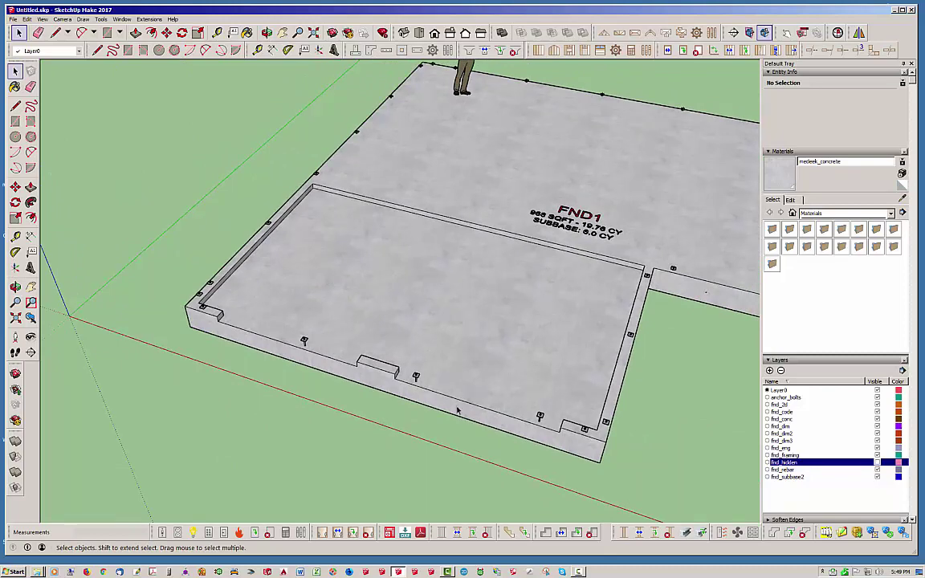
{"action": "scroll", "coordinate": [458, 410], "scroll_direction": "up", "scroll_amount": 2}
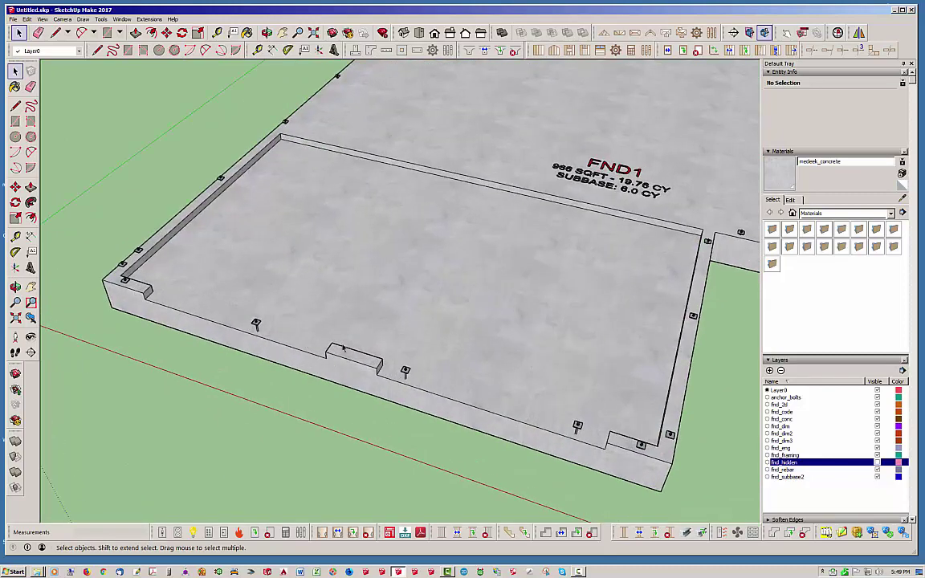
{"action": "scroll", "coordinate": [173, 317], "scroll_direction": "down", "scroll_amount": 4}
{"action": "middle_click_drag", "start_coordinate": [336, 292], "coordinate": [534, 356]}
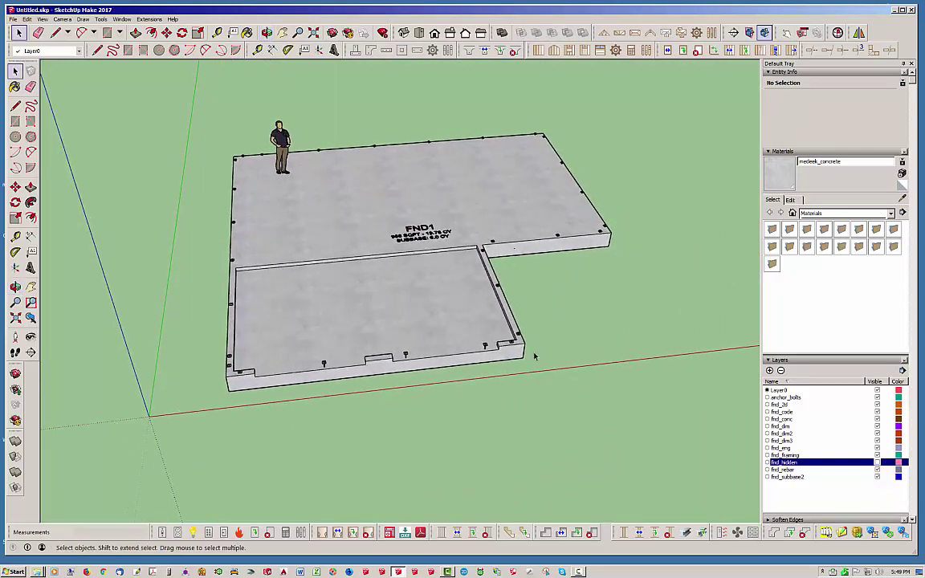
{"action": "middle_click_drag", "start_coordinate": [409, 355], "coordinate": [323, 166]}
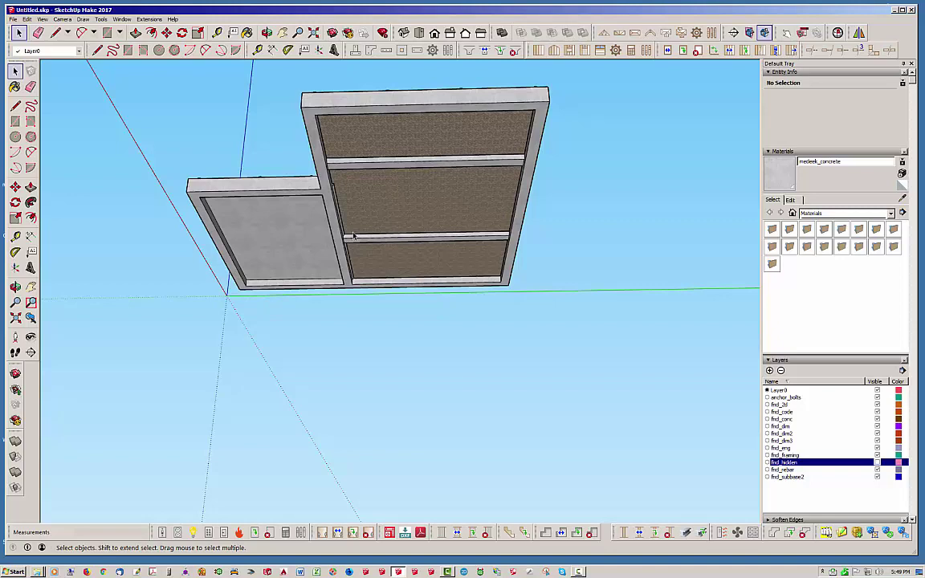
{"action": "middle_click_drag", "start_coordinate": [318, 213], "coordinate": [316, 234]}
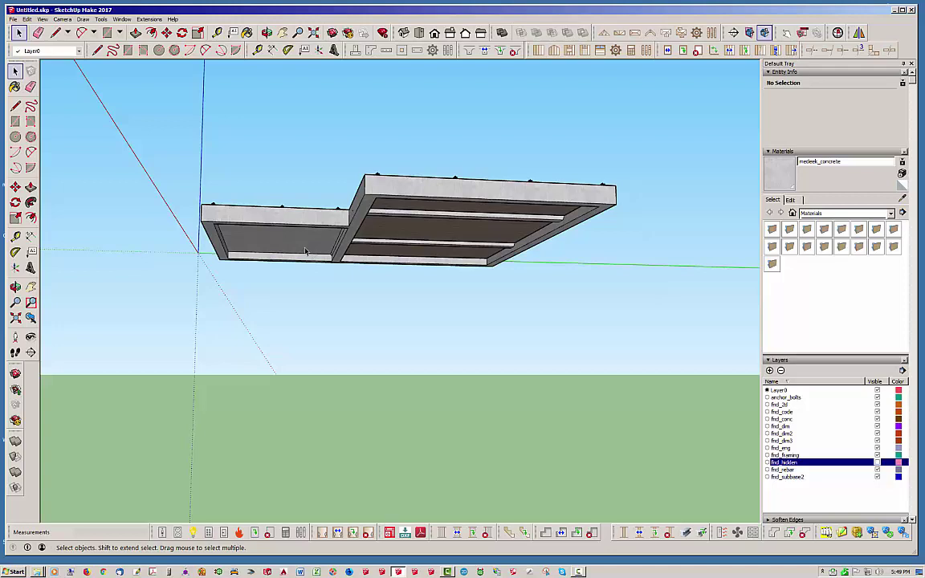
{"action": "middle_click_drag", "start_coordinate": [326, 244], "coordinate": [475, 409]}
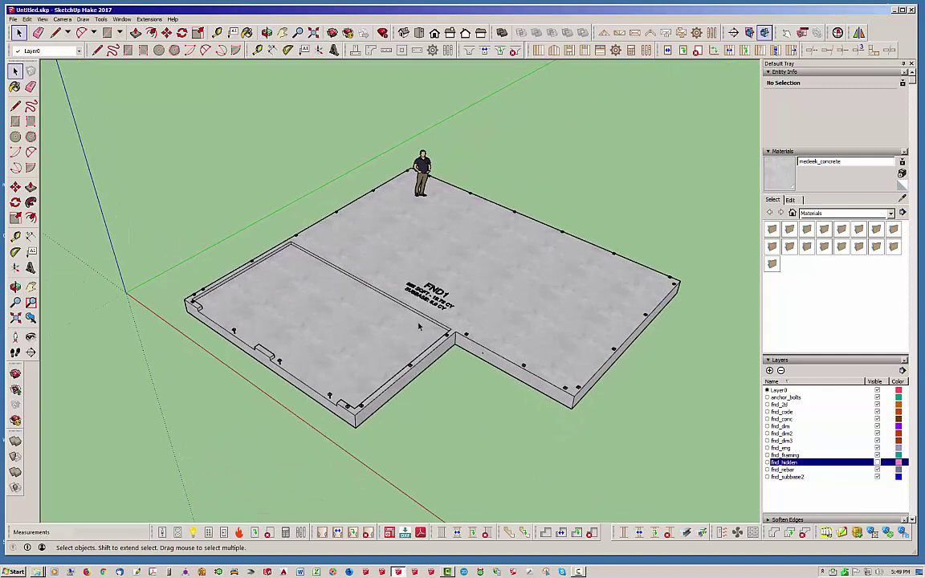
{"action": "middle_click_drag", "start_coordinate": [521, 363], "coordinate": [268, 33]}
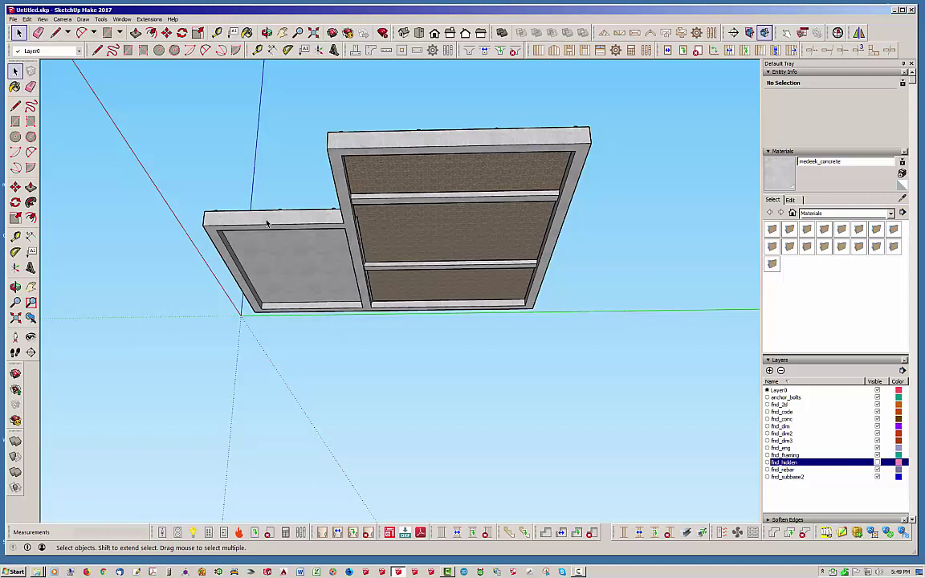
{"action": "middle_click_drag", "start_coordinate": [268, 223], "coordinate": [386, 370]}
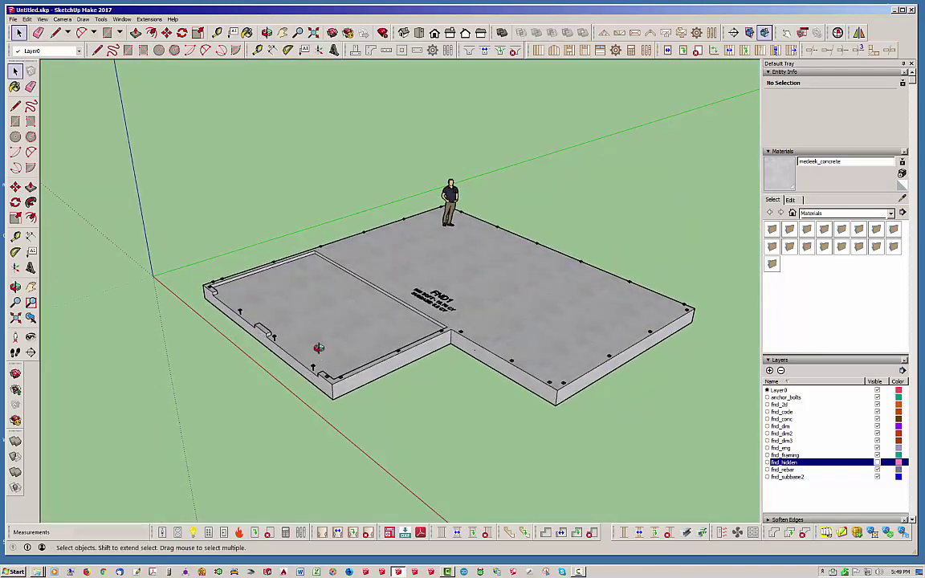
{"action": "scroll", "coordinate": [341, 338], "scroll_direction": "up", "scroll_amount": 5}
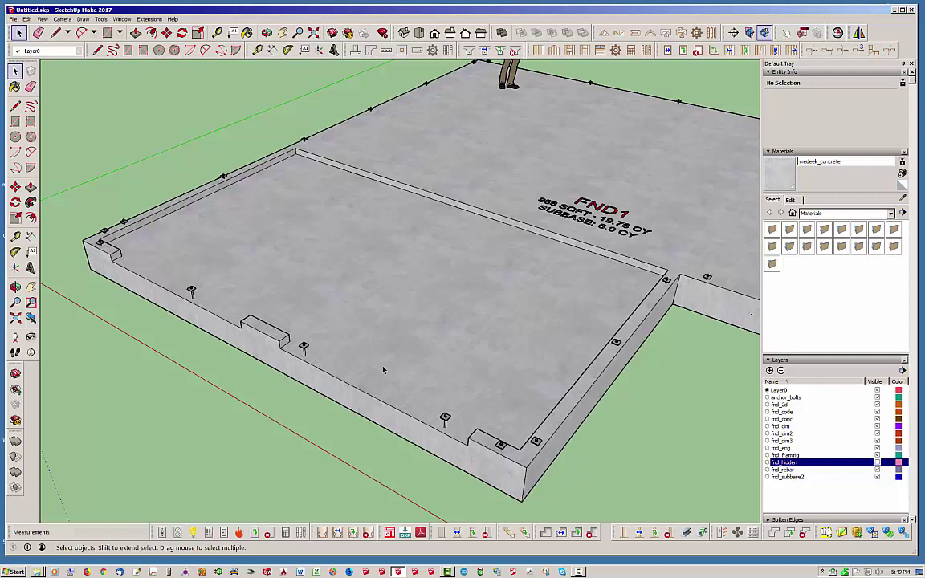
- Show hidden back edges and delete two anchor bolts along the garage wall
{"action": "middle_click_drag", "start_coordinate": [383, 370], "coordinate": [338, 378]}
{"action": "scroll", "coordinate": [338, 378], "scroll_direction": "up", "scroll_amount": 2}
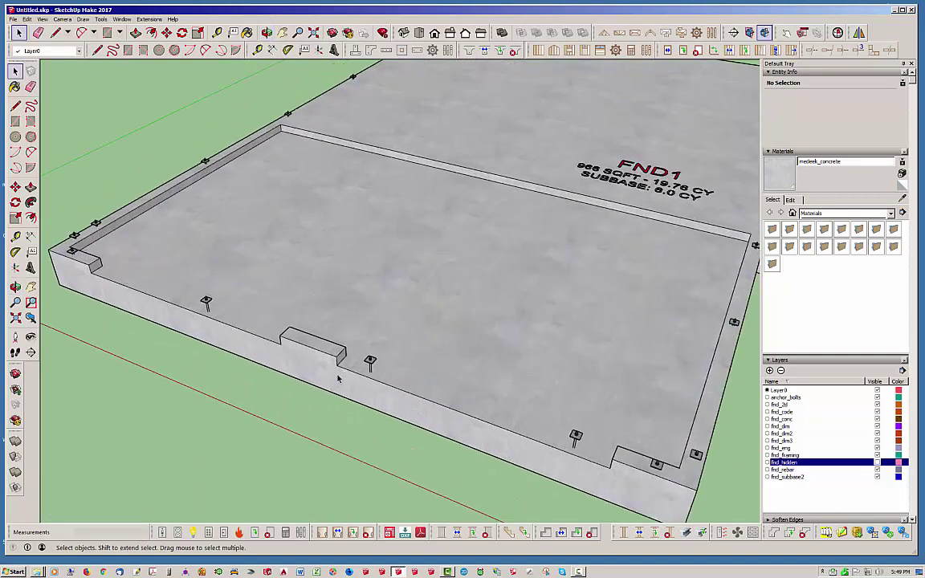
{"action": "scroll", "coordinate": [338, 378], "scroll_direction": "up", "scroll_amount": 2}
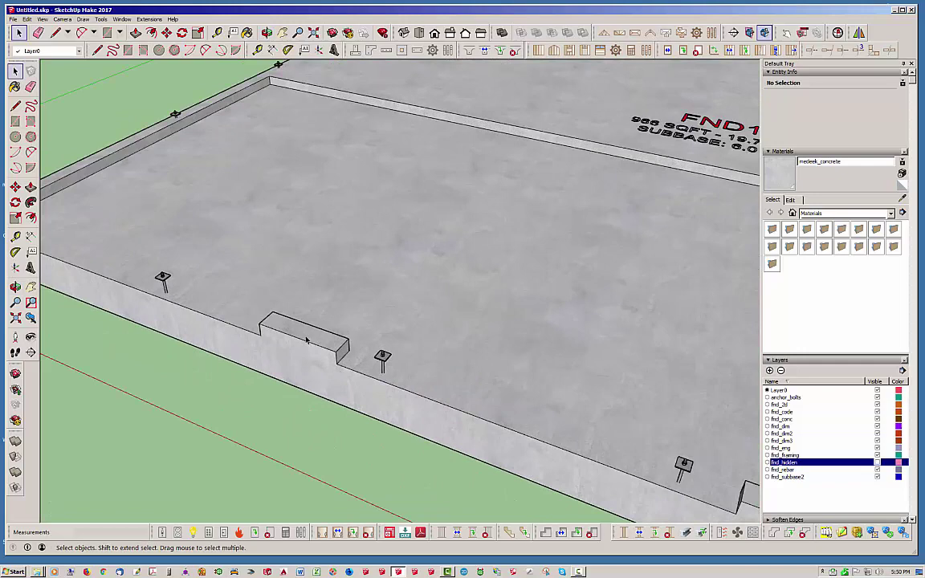
{"action": "scroll", "coordinate": [241, 314], "scroll_direction": "down", "scroll_amount": 3}
{"action": "scroll", "coordinate": [491, 418], "scroll_direction": "up", "scroll_amount": 1}
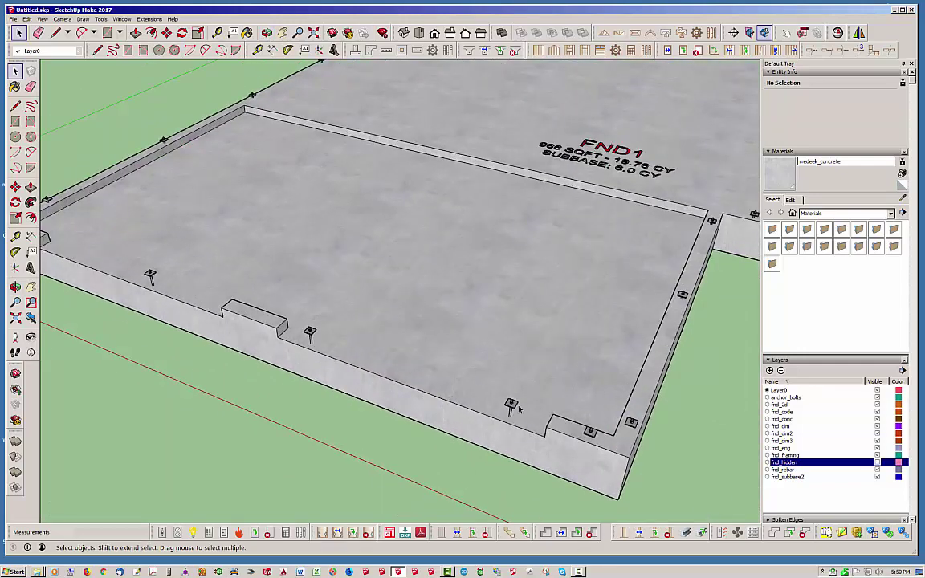
{"action": "key", "text": "k"}
{"action": "left_click", "coordinate": [512, 405]}
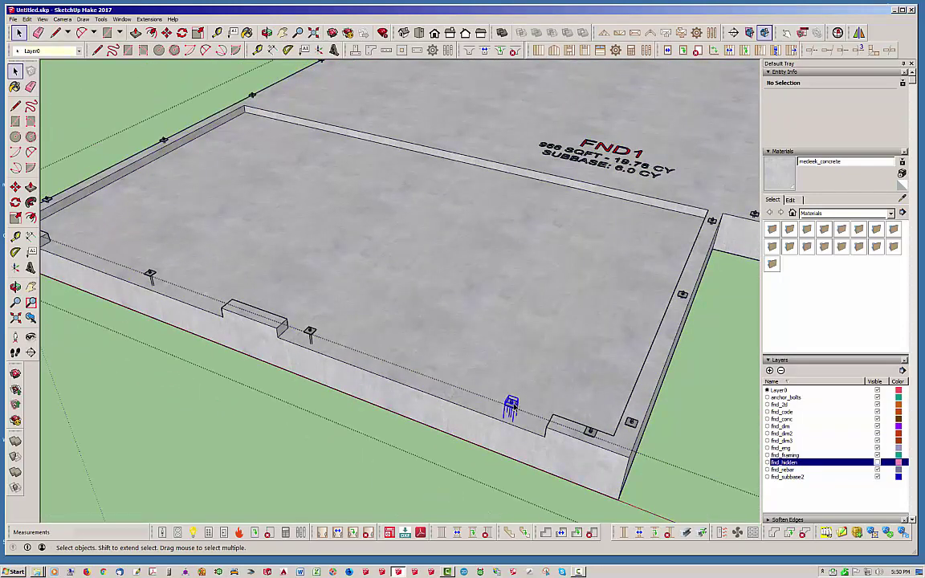
{"action": "key", "text": "Delete"}
{"action": "left_click", "coordinate": [310, 333]}
{"action": "key", "text": "Delete"}
- Move the anchor bolt left of the notch onto the wall notch, entering 1 as the distance
{"action": "left_click", "coordinate": [151, 276]}
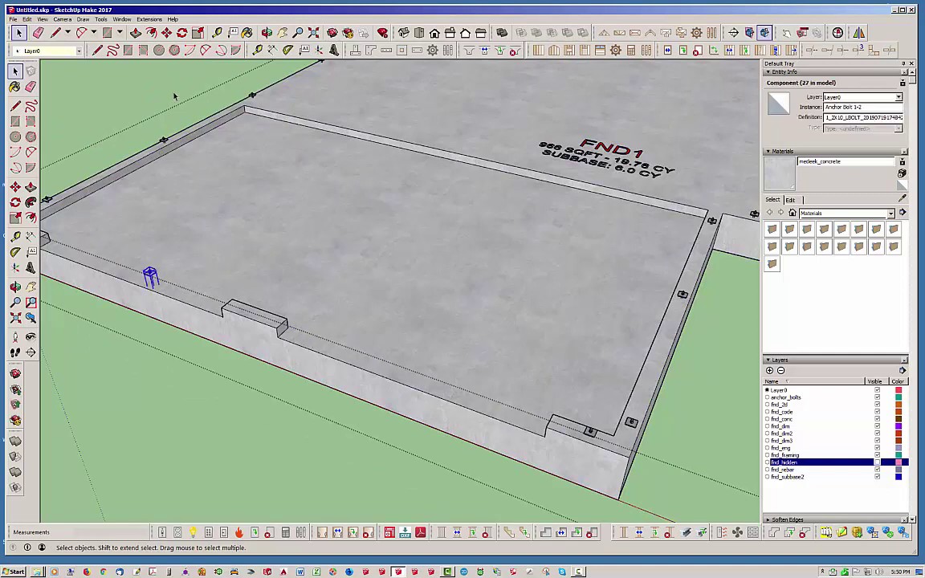
{"action": "left_click", "coordinate": [166, 32]}
{"action": "scroll", "coordinate": [514, 289], "scroll_direction": "down", "scroll_amount": 3}
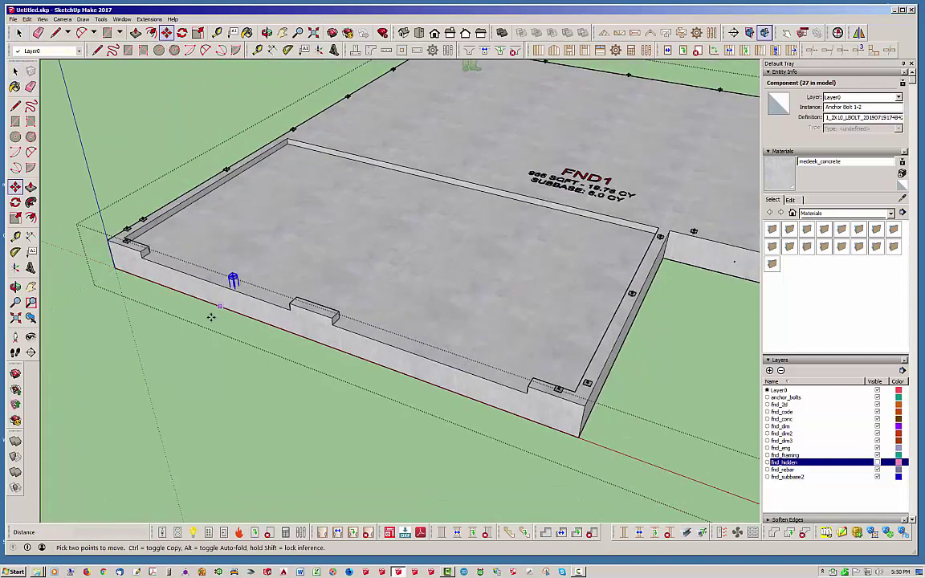
{"action": "left_click", "coordinate": [211, 387]}
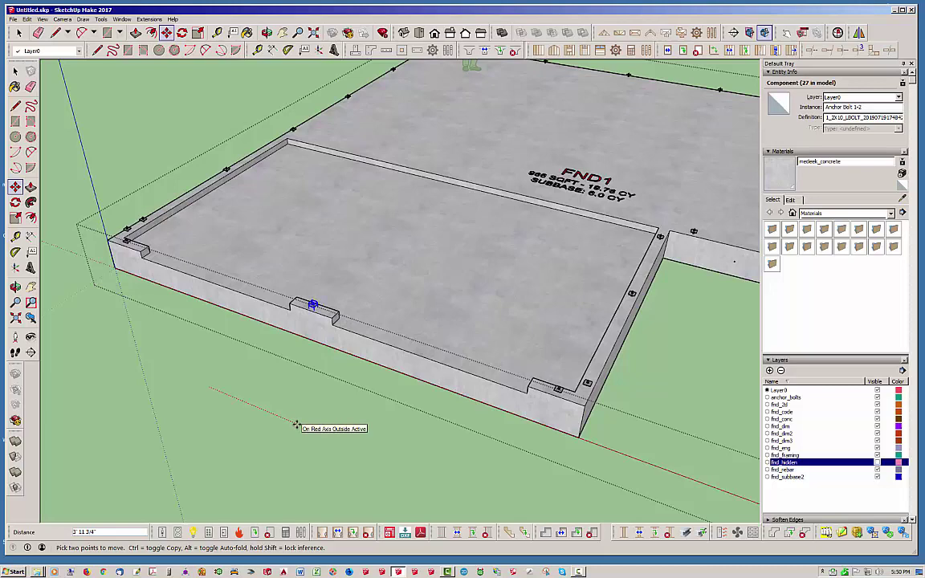
{"action": "type", "text": "1"}
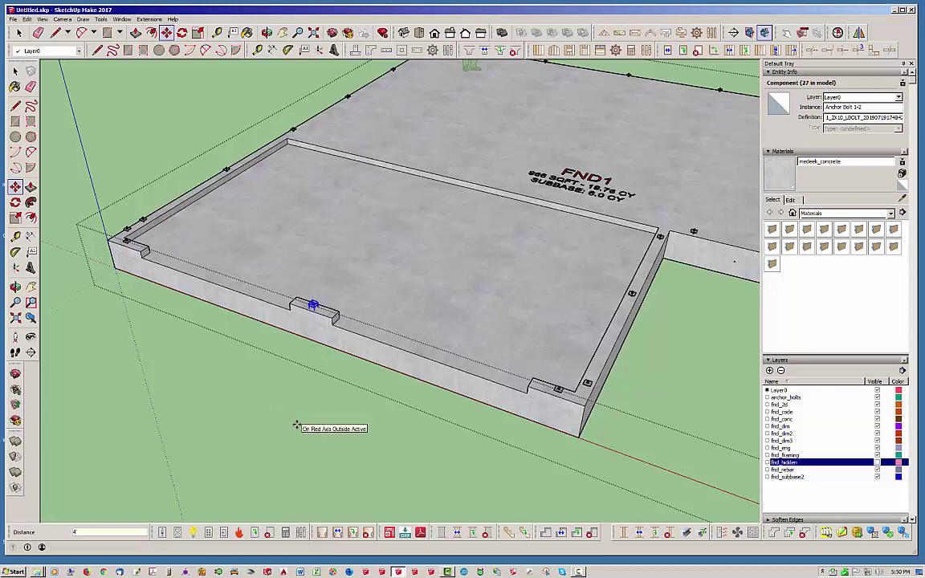
{"action": "left_click", "coordinate": [19, 32]}
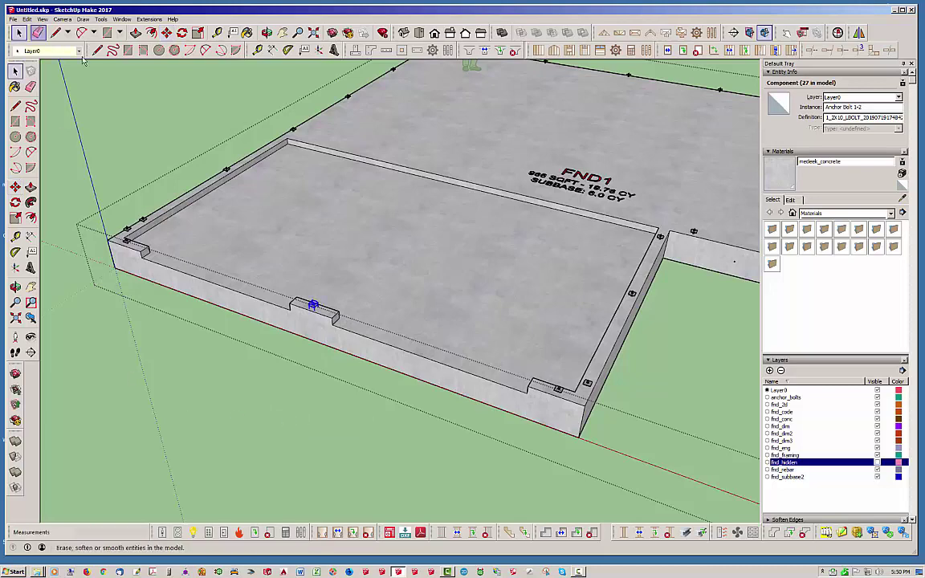
{"action": "left_click", "coordinate": [119, 98]}
{"action": "middle_click_drag", "start_coordinate": [119, 98], "coordinate": [406, 332]}
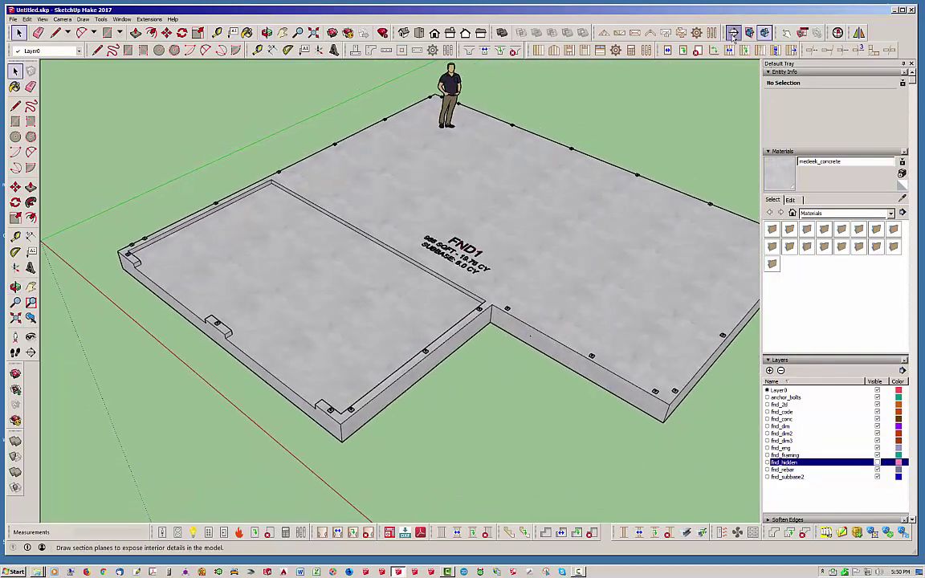
- Place a section plane on the slab's side face and slide it 4' along the red axis
{"action": "left_click", "coordinate": [655, 30]}
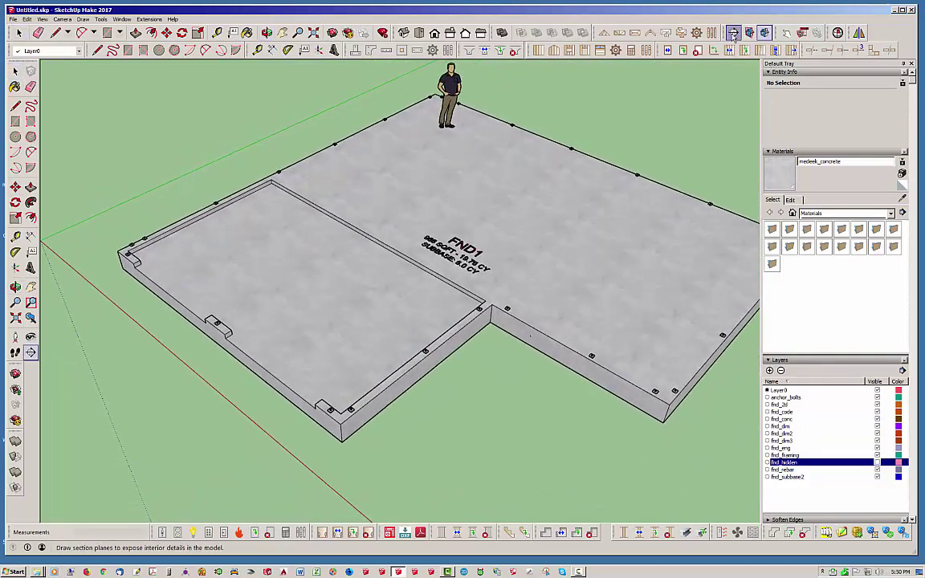
{"action": "left_click", "coordinate": [451, 353]}
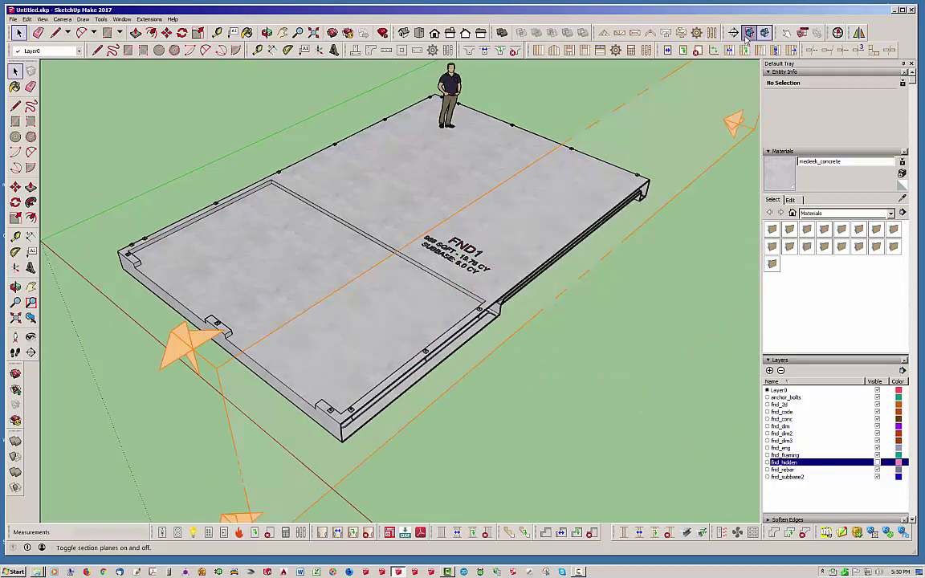
{"action": "left_click", "coordinate": [165, 32]}
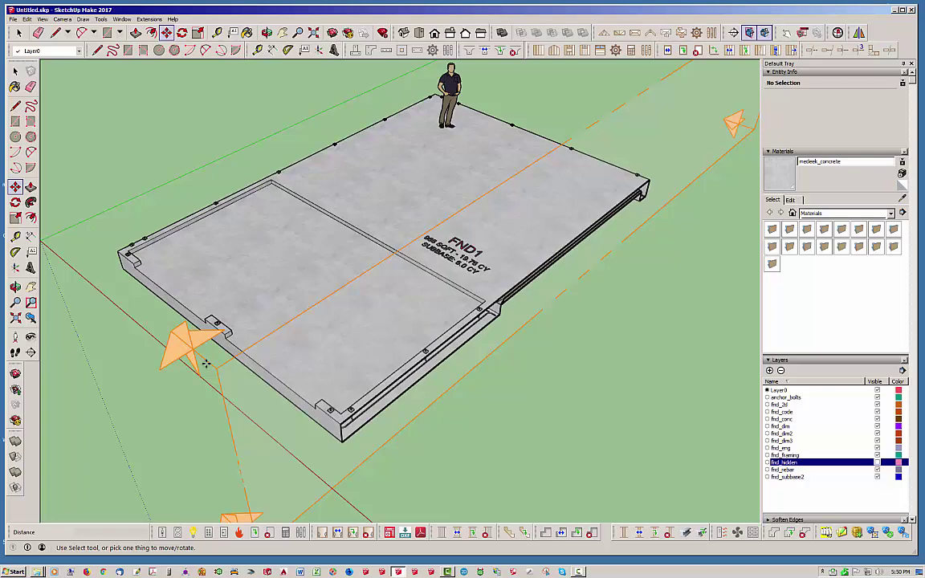
{"action": "middle_click_drag", "start_coordinate": [229, 315], "coordinate": [325, 310]}
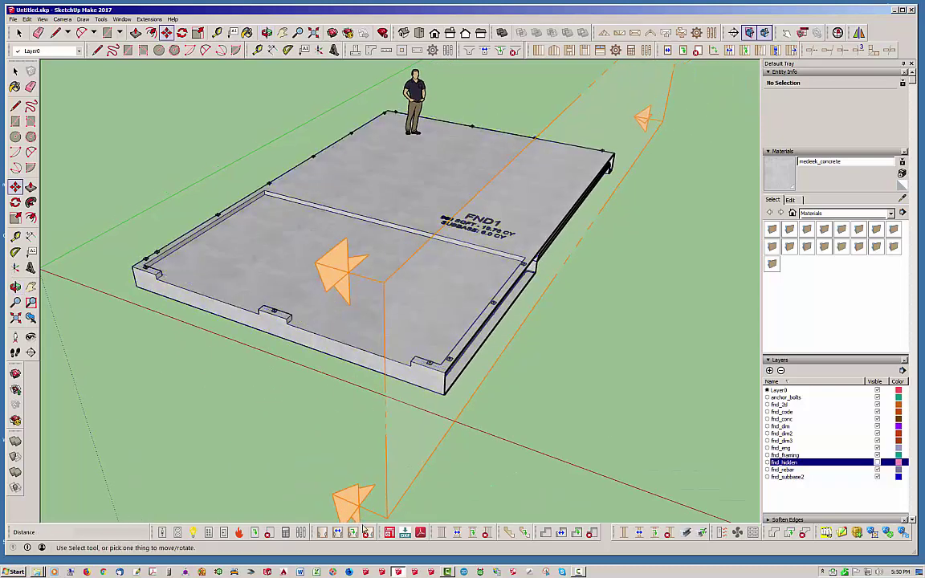
{"action": "scroll", "coordinate": [325, 450], "scroll_direction": "down", "scroll_amount": 3}
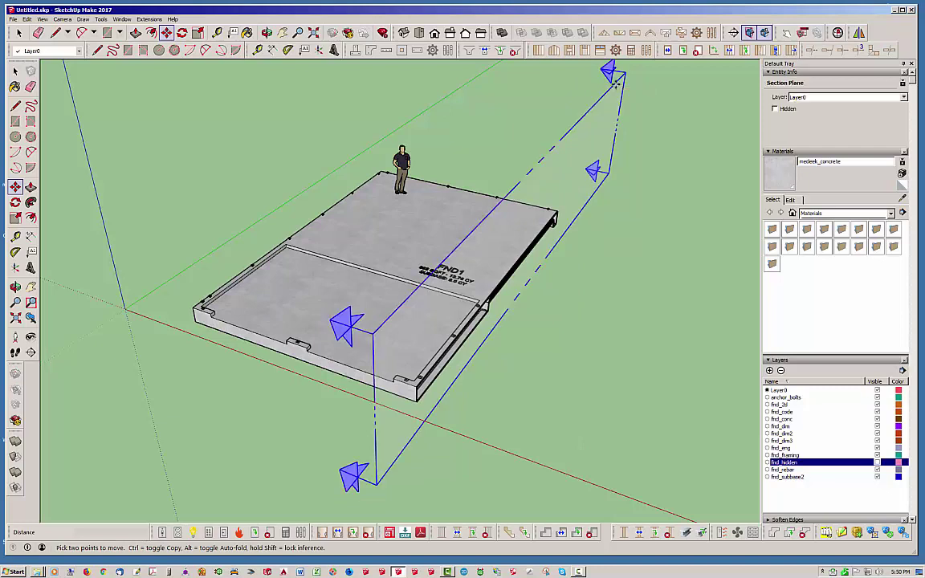
{"action": "left_click_drag", "start_coordinate": [615, 82], "coordinate": [593, 78]}
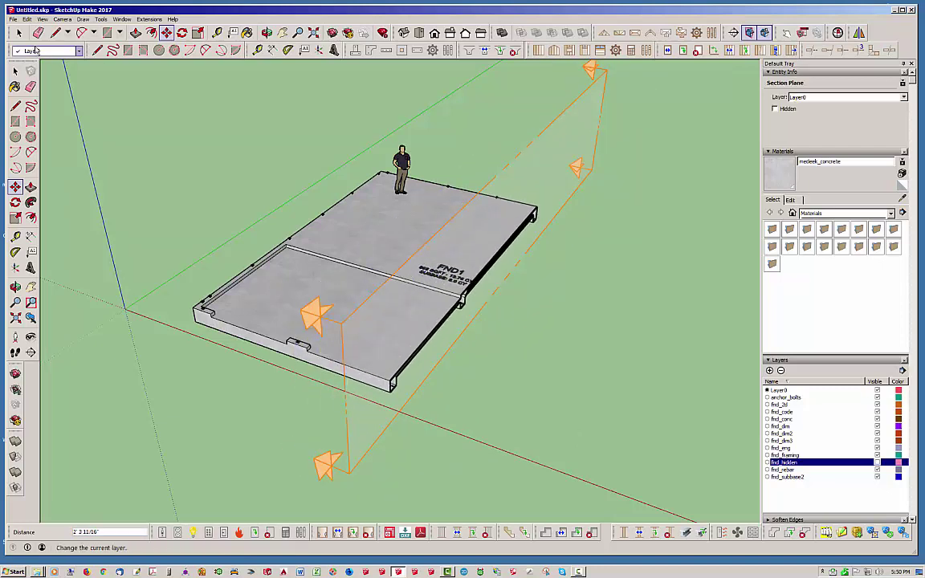
{"action": "left_click", "coordinate": [18, 32]}
{"action": "middle_click_drag", "start_coordinate": [551, 271], "coordinate": [248, 264]}
{"action": "scroll", "coordinate": [385, 302], "scroll_direction": "up", "scroll_amount": 3}
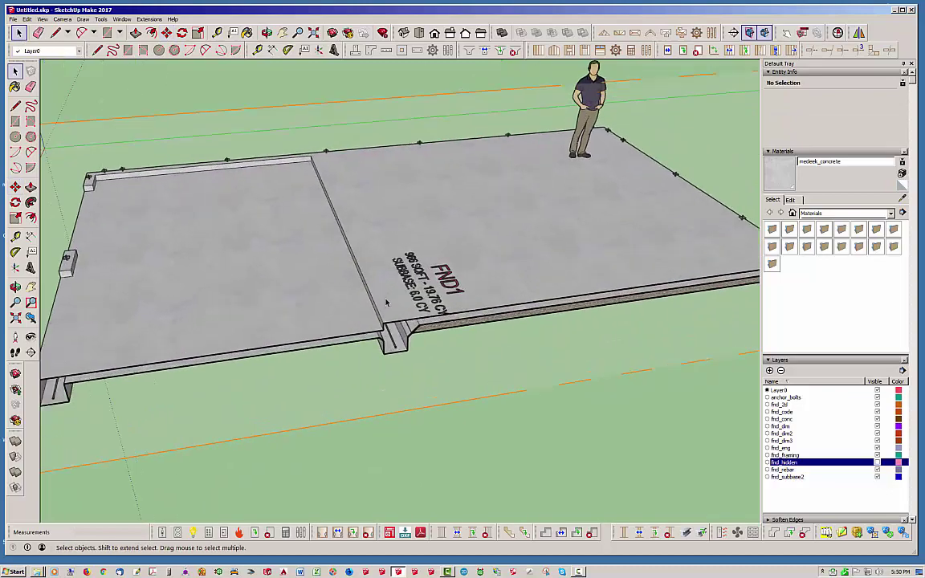
{"action": "scroll", "coordinate": [385, 302], "scroll_direction": "up", "scroll_amount": 5}
{"action": "middle_click_drag", "start_coordinate": [386, 302], "coordinate": [339, 301]}
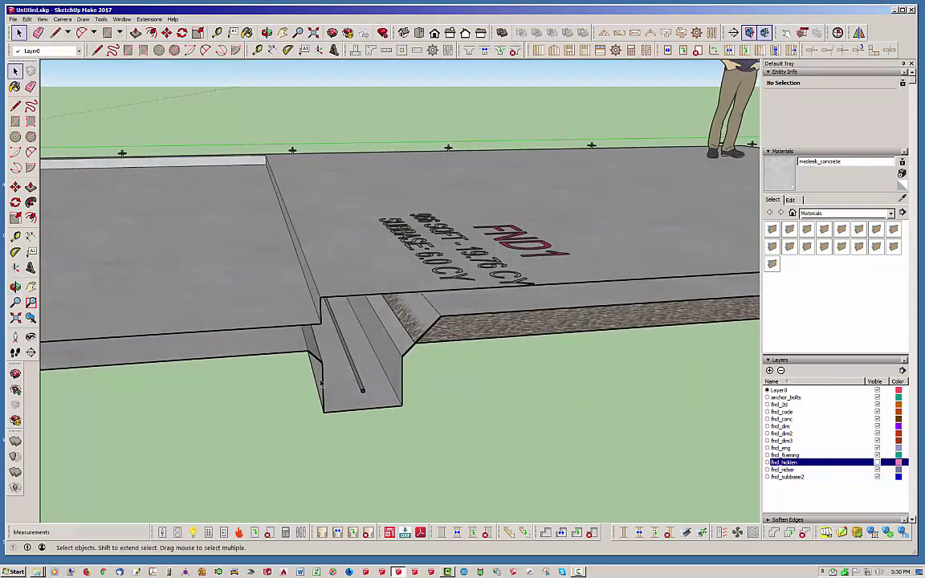
{"action": "middle_click_drag", "start_coordinate": [309, 339], "coordinate": [341, 293]}
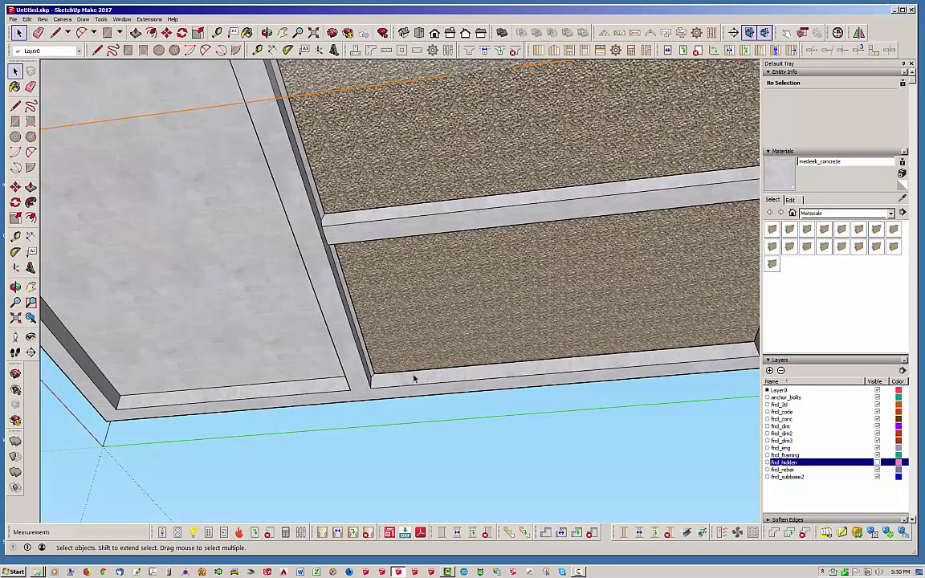
{"action": "scroll", "coordinate": [378, 353], "scroll_direction": "down", "scroll_amount": 5}
{"action": "middle_click_drag", "start_coordinate": [355, 334], "coordinate": [255, 476]}
{"action": "scroll", "coordinate": [385, 389], "scroll_direction": "up", "scroll_amount": 5}
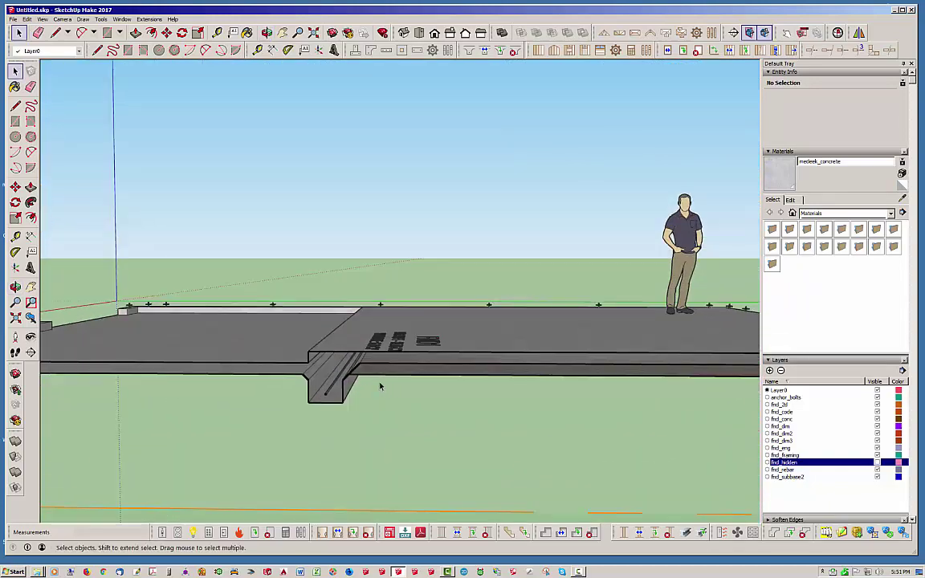
{"action": "scroll", "coordinate": [377, 384], "scroll_direction": "up", "scroll_amount": 3}
{"action": "middle_click_drag", "start_coordinate": [375, 382], "coordinate": [482, 381]}
{"action": "scroll", "coordinate": [550, 390], "scroll_direction": "down", "scroll_amount": 2}
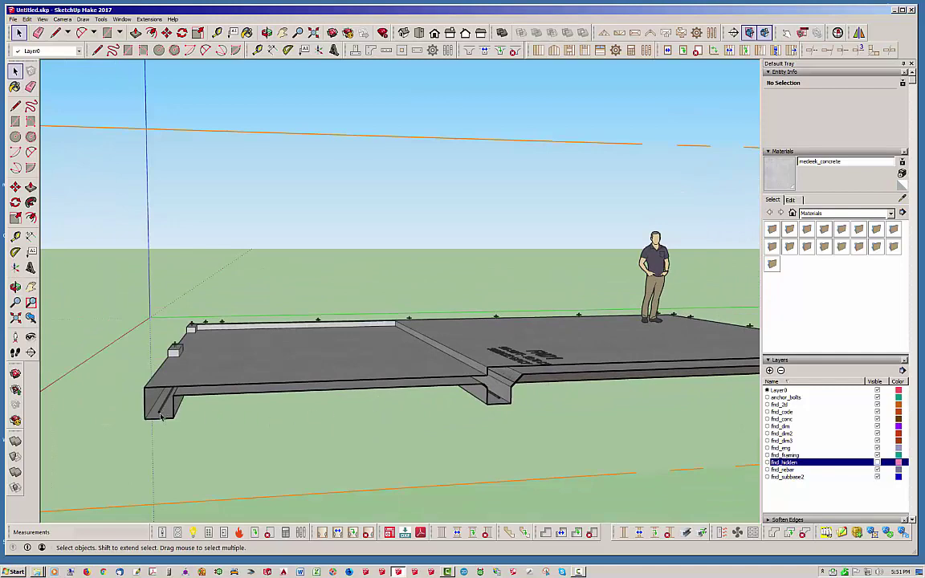
{"action": "scroll", "coordinate": [144, 339], "scroll_direction": "down", "scroll_amount": 2}
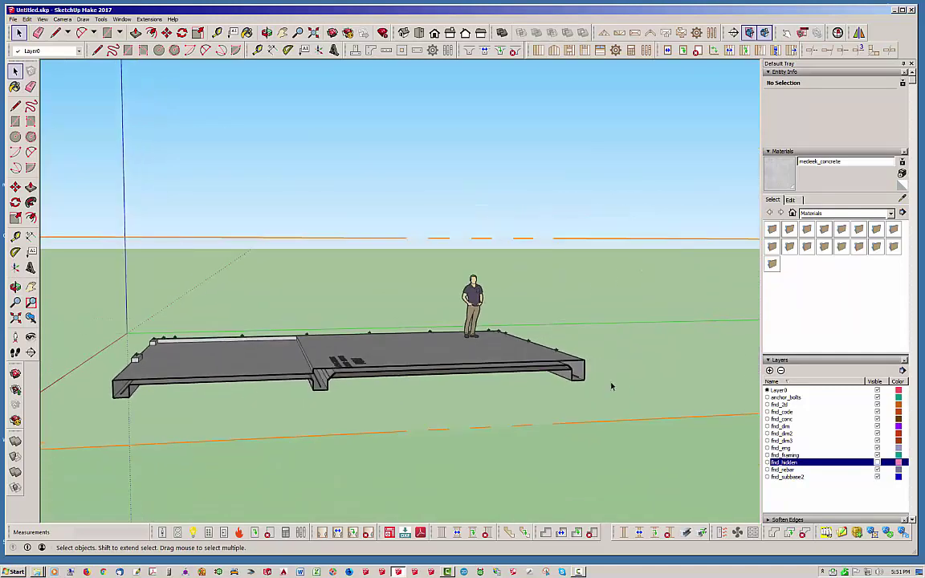
{"action": "scroll", "coordinate": [550, 349], "scroll_direction": "up", "scroll_amount": 2}
{"action": "scroll", "coordinate": [541, 376], "scroll_direction": "down", "scroll_amount": 3}
{"action": "scroll", "coordinate": [180, 379], "scroll_direction": "up", "scroll_amount": 4}
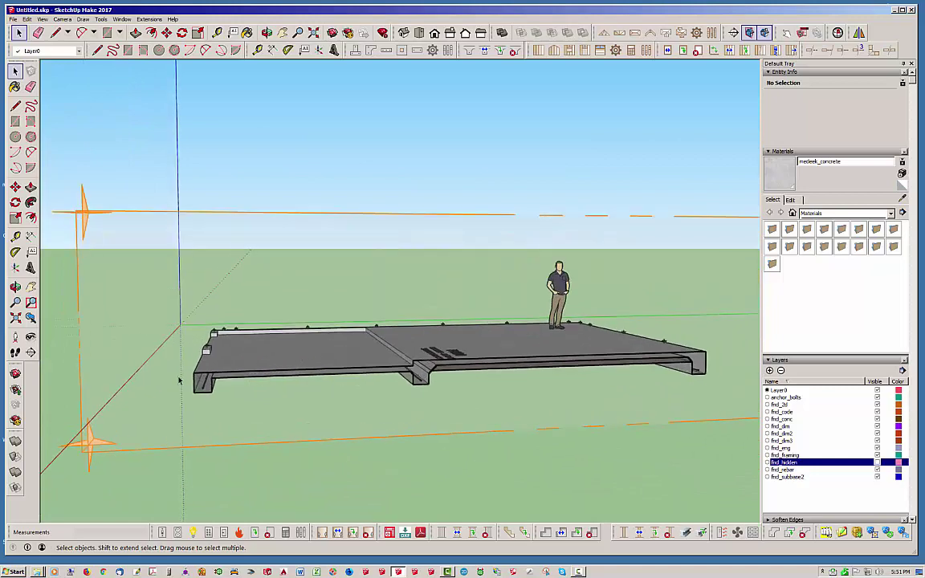
{"action": "middle_click_drag", "start_coordinate": [193, 373], "coordinate": [383, 391]}
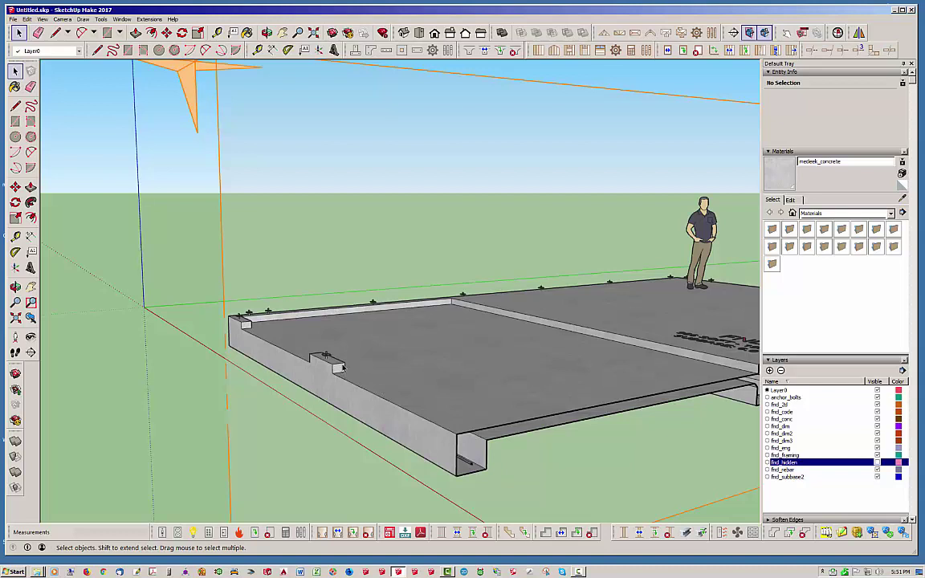
{"action": "scroll", "coordinate": [345, 378], "scroll_direction": "up", "scroll_amount": 2}
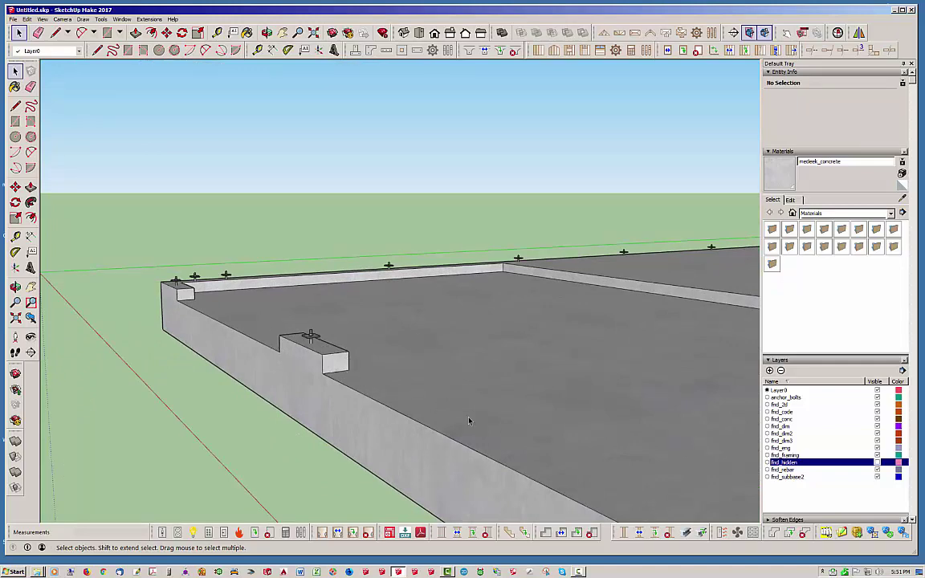
{"action": "scroll", "coordinate": [565, 463], "scroll_direction": "down", "scroll_amount": 3}
{"action": "middle_click_drag", "start_coordinate": [565, 463], "coordinate": [309, 368]}
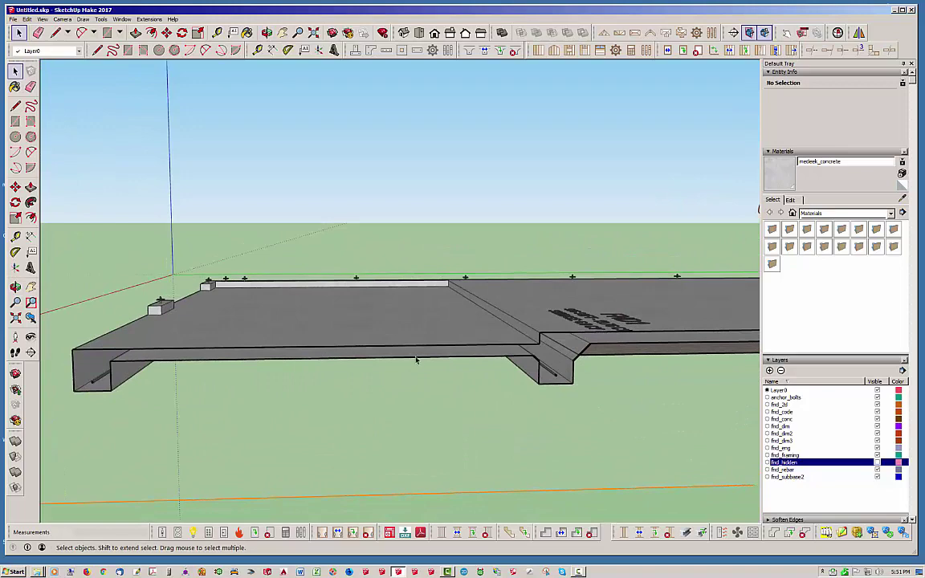
{"action": "middle_click_drag", "start_coordinate": [337, 309], "coordinate": [434, 355]}
{"action": "scroll", "coordinate": [269, 425], "scroll_direction": "up", "scroll_amount": 3}
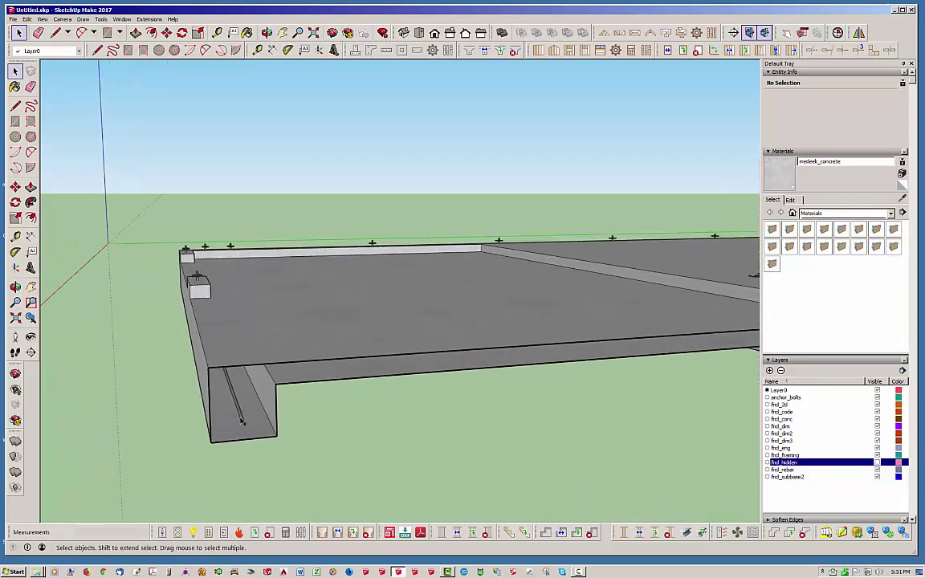
{"action": "scroll", "coordinate": [238, 395], "scroll_direction": "down", "scroll_amount": 5}
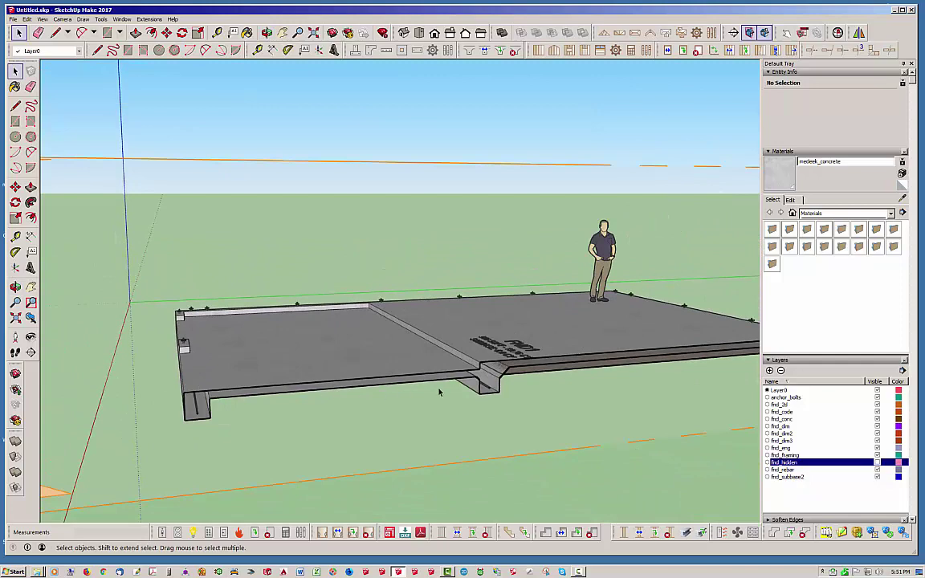
{"action": "middle_click_drag", "start_coordinate": [439, 388], "coordinate": [386, 394]}
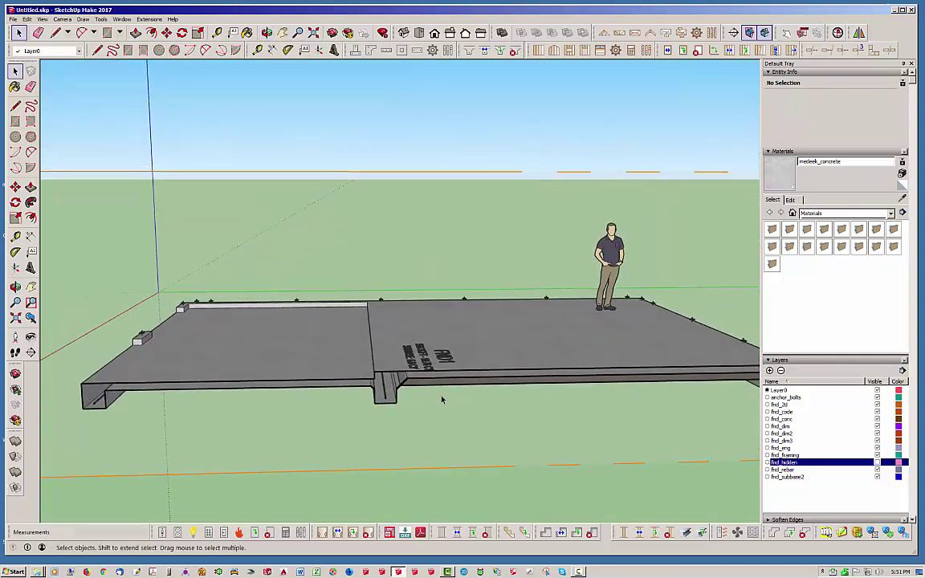
{"action": "middle_click_drag", "start_coordinate": [302, 286], "coordinate": [450, 354]}
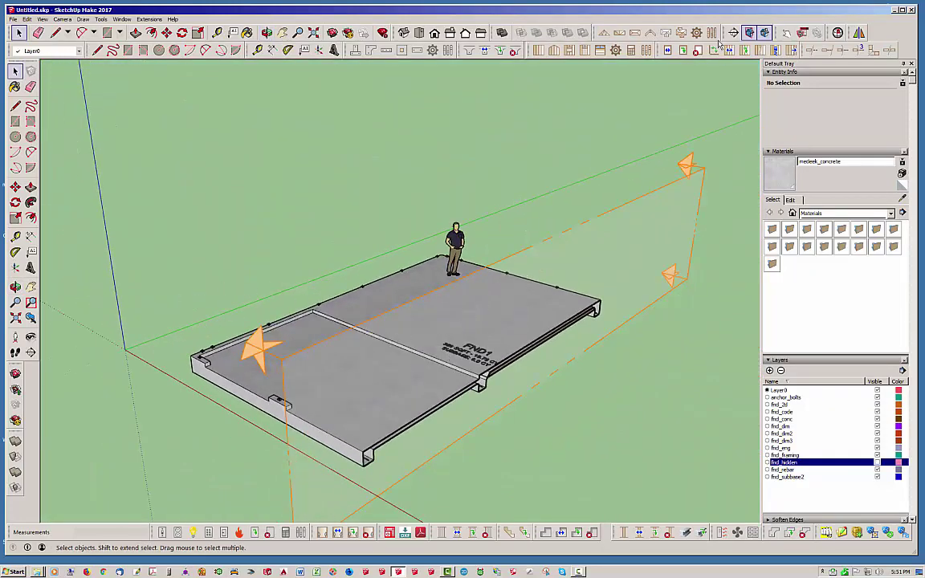
- Hide the section planes and turn off the section cut to reveal the full slab
{"action": "left_click", "coordinate": [673, 32]}
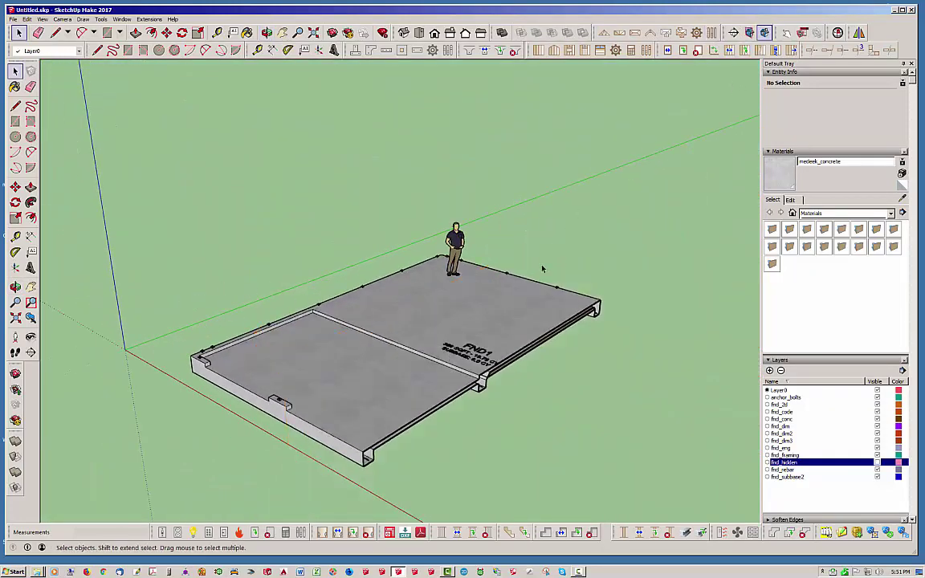
{"action": "left_click", "coordinate": [689, 32]}
{"action": "middle_click_drag", "start_coordinate": [633, 231], "coordinate": [584, 417]}
- Orbit and zoom around the intact L-shaped FND1 slab, including its underside
{"action": "scroll", "coordinate": [494, 361], "scroll_direction": "up", "scroll_amount": 5}
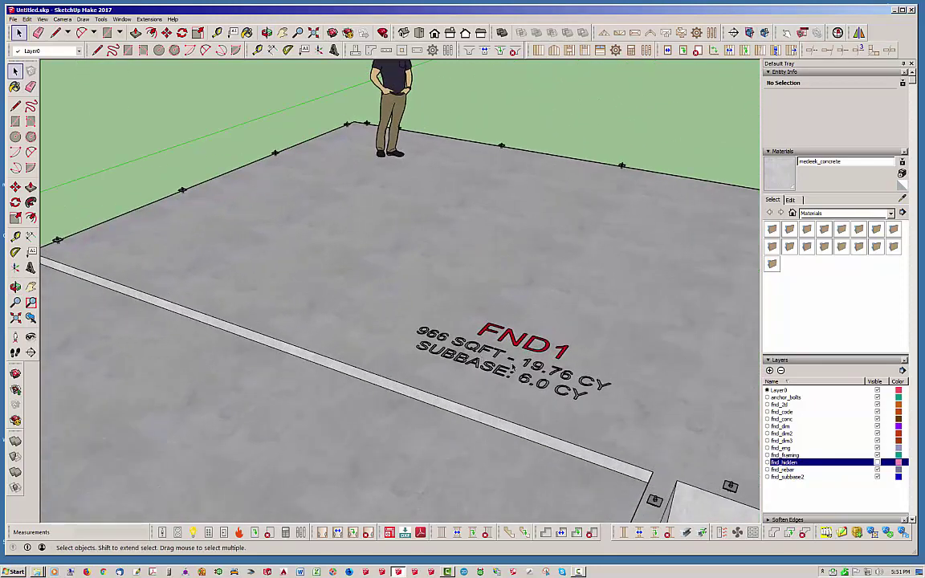
{"action": "scroll", "coordinate": [513, 365], "scroll_direction": "up", "scroll_amount": 2}
{"action": "scroll", "coordinate": [293, 321], "scroll_direction": "down", "scroll_amount": 10}
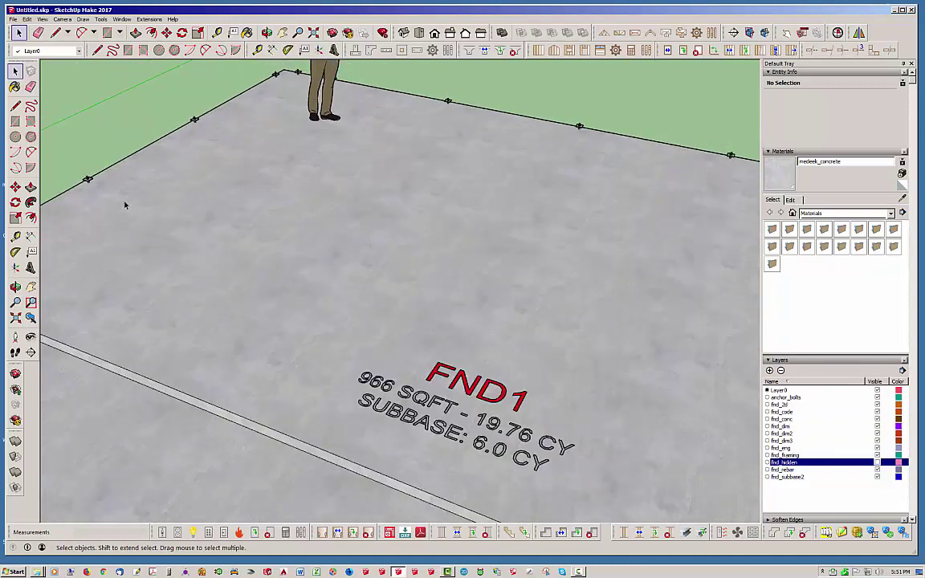
{"action": "middle_click_drag", "start_coordinate": [229, 226], "coordinate": [415, 332]}
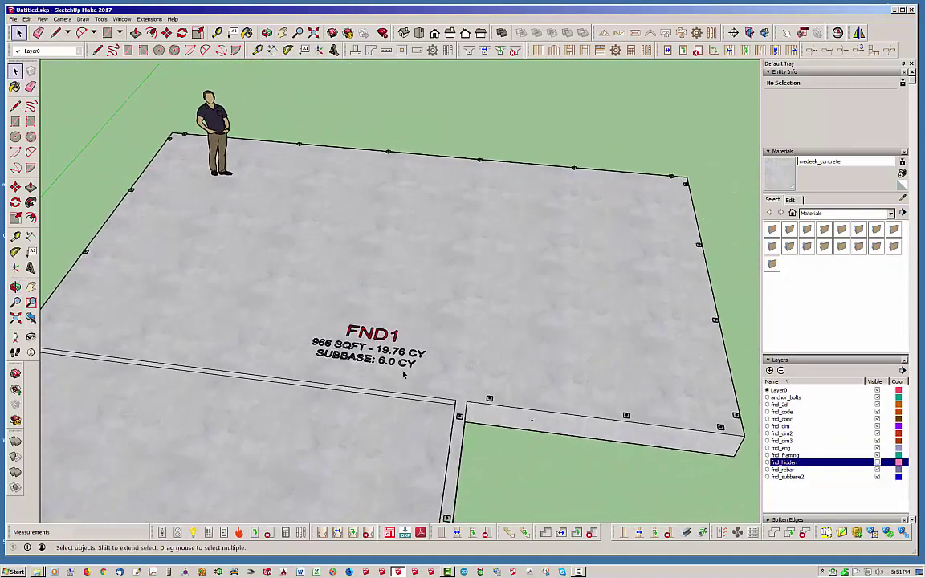
{"action": "middle_click_drag", "start_coordinate": [625, 372], "coordinate": [475, 107]}
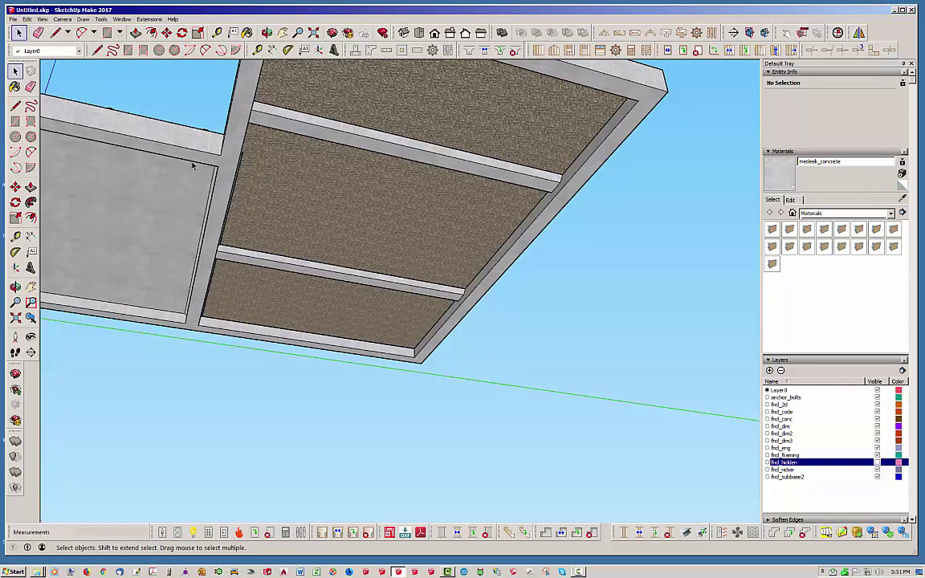
{"action": "middle_click_drag", "start_coordinate": [174, 148], "coordinate": [344, 428]}
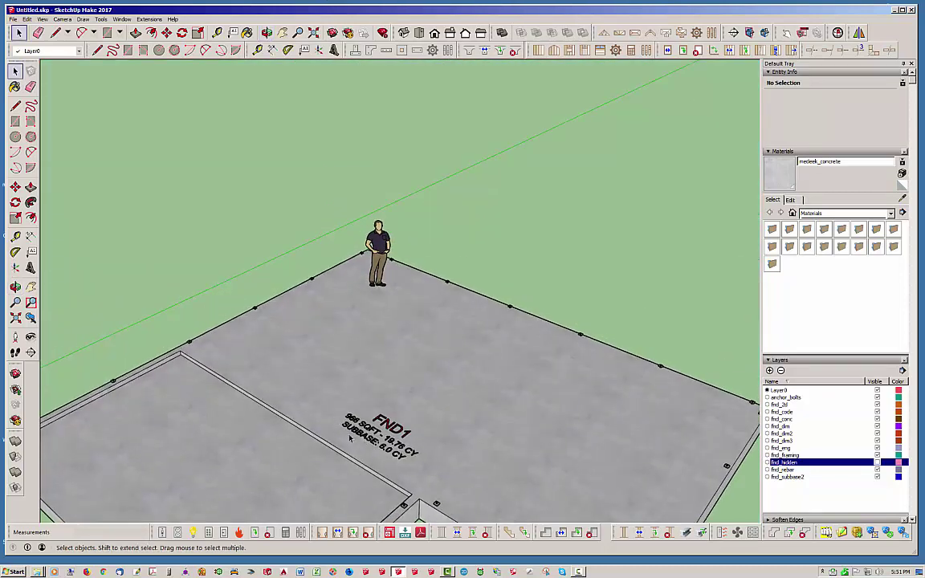
{"action": "scroll", "coordinate": [363, 343], "scroll_direction": "down", "scroll_amount": 5}
{"action": "middle_click_drag", "start_coordinate": [413, 316], "coordinate": [441, 337]}
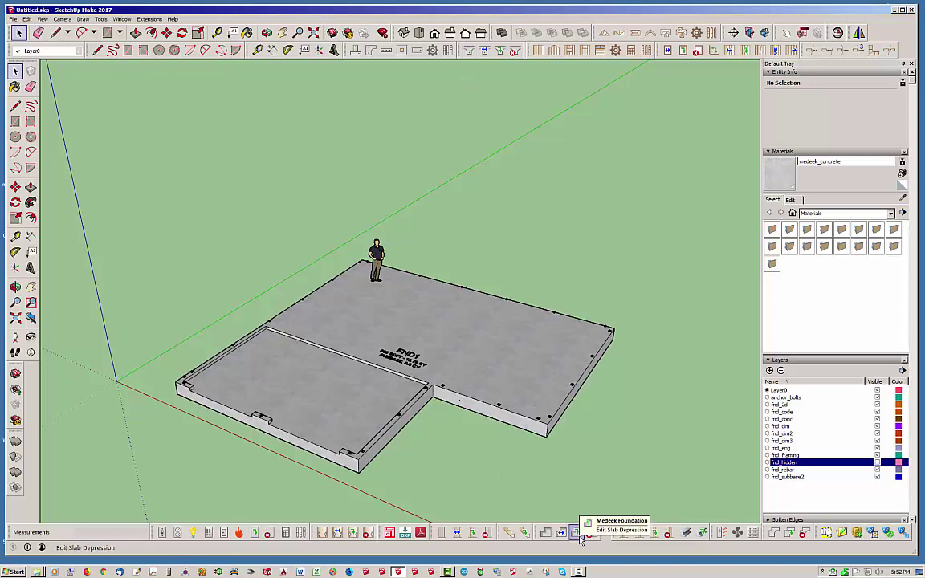
- Delete the left garage slab depression with the Medeek Edit Slab Depression tool
{"action": "left_click", "coordinate": [612, 533]}
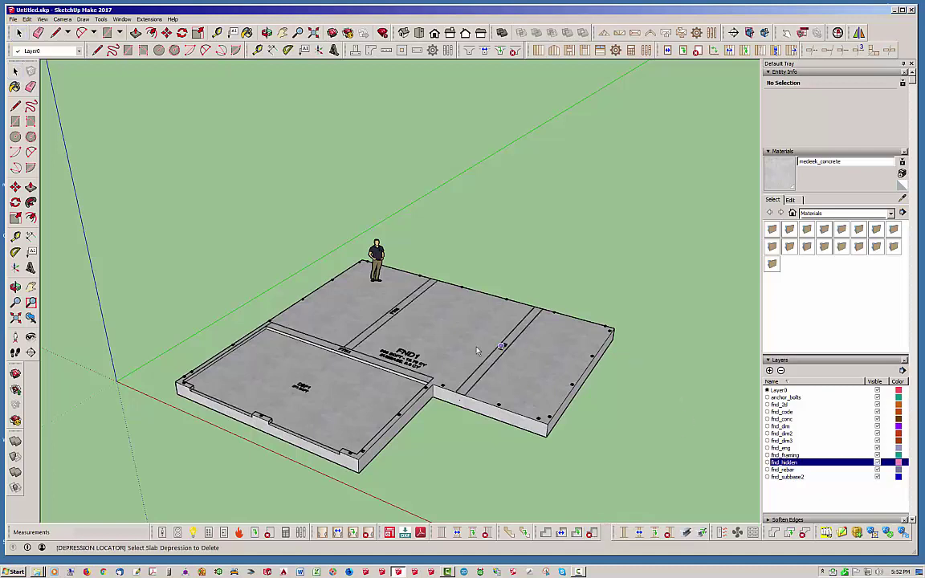
{"action": "left_click", "coordinate": [303, 390]}
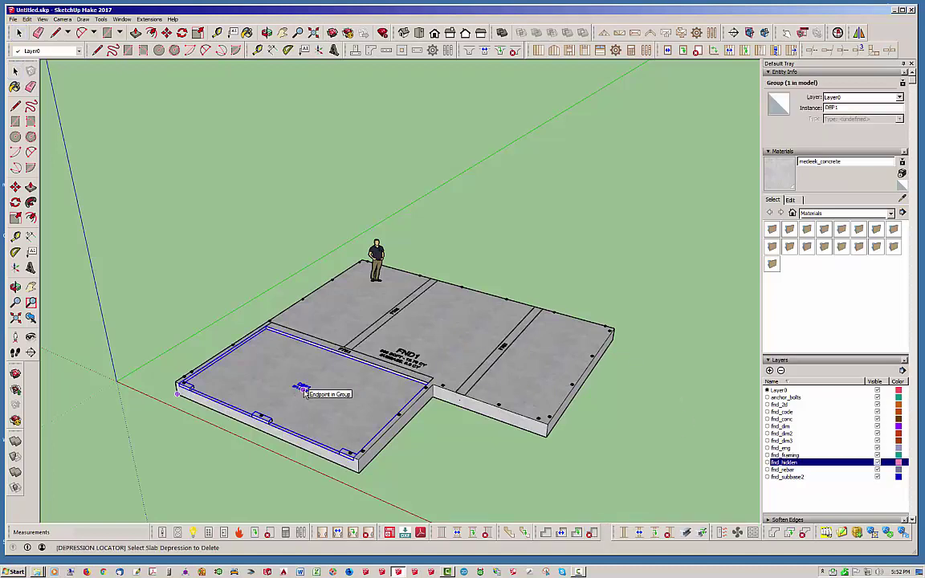
{"action": "left_click", "coordinate": [303, 390]}
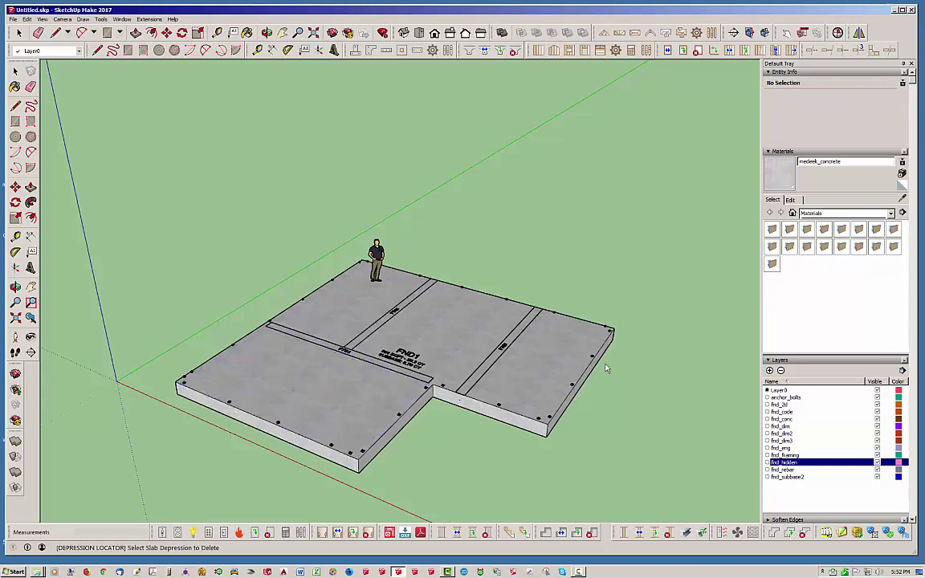
{"action": "middle_click_drag", "start_coordinate": [517, 350], "coordinate": [673, 404]}
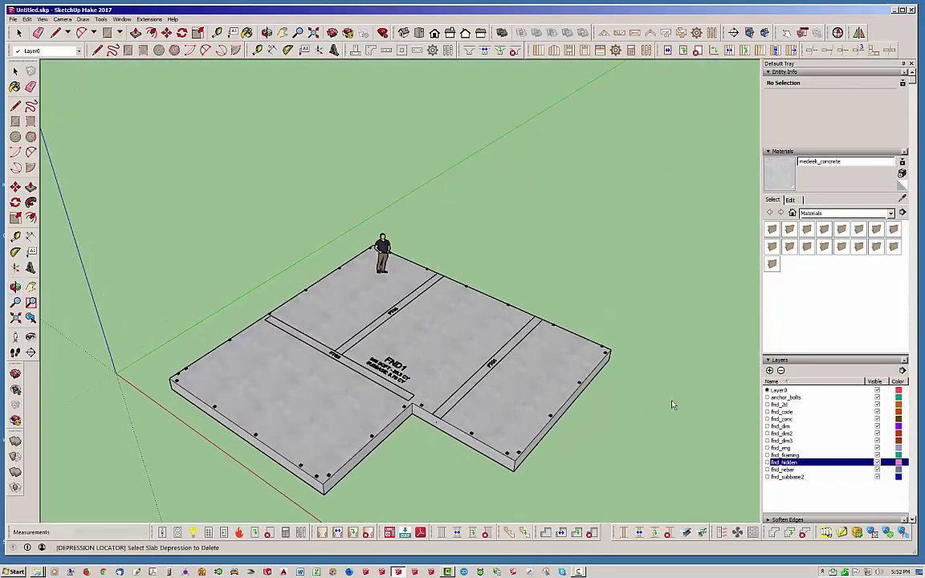
- Operate the slab depression relocate options, then orbit to view the flat slab top
{"action": "left_click", "coordinate": [561, 533]}
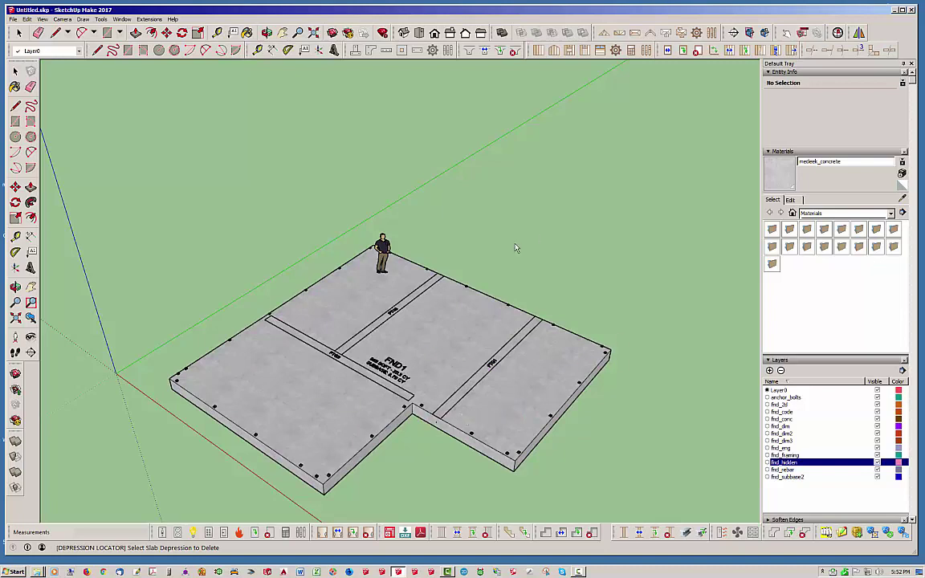
{"action": "left_click", "coordinate": [577, 534]}
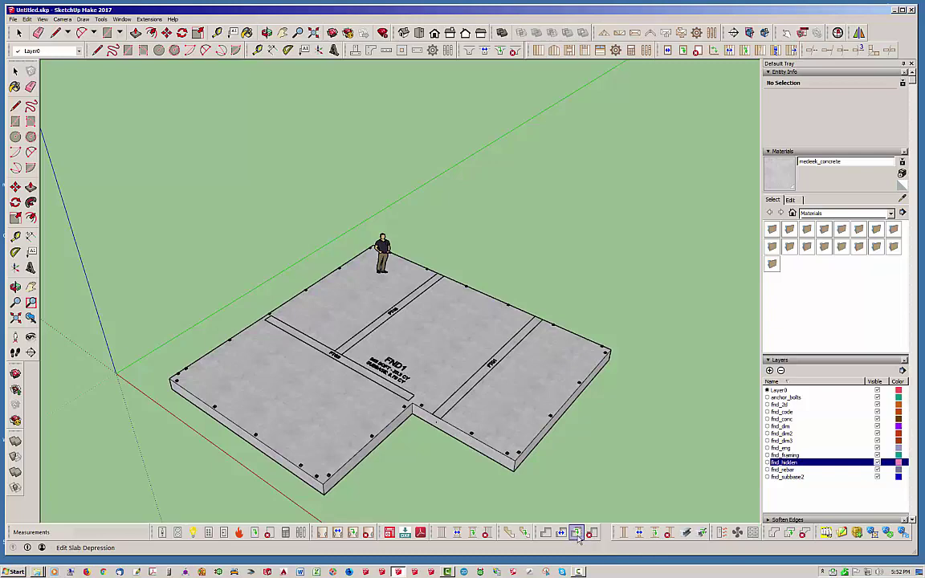
{"action": "left_click", "coordinate": [267, 32]}
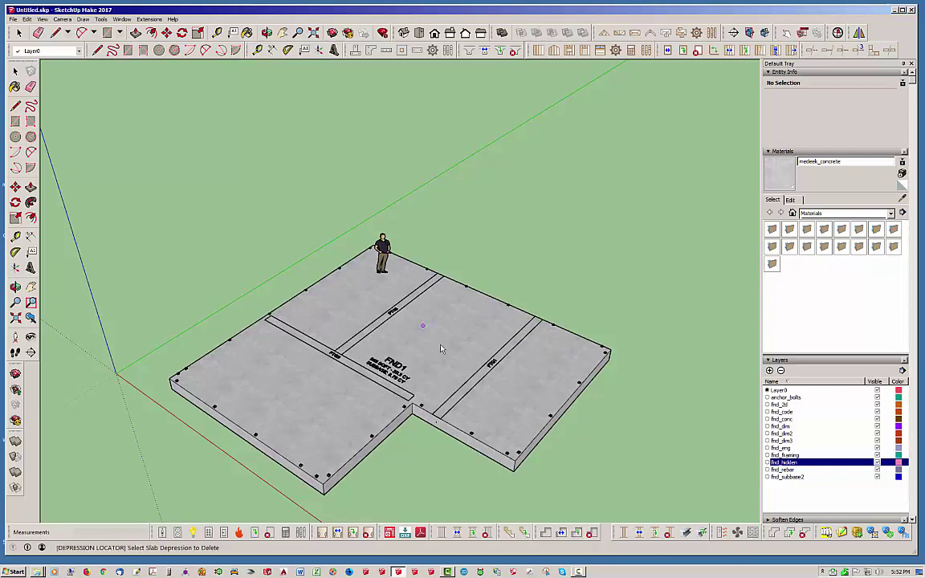
{"action": "left_click_drag", "start_coordinate": [414, 316], "coordinate": [384, 295]}
{"action": "middle_click_drag", "start_coordinate": [384, 294], "coordinate": [358, 331]}
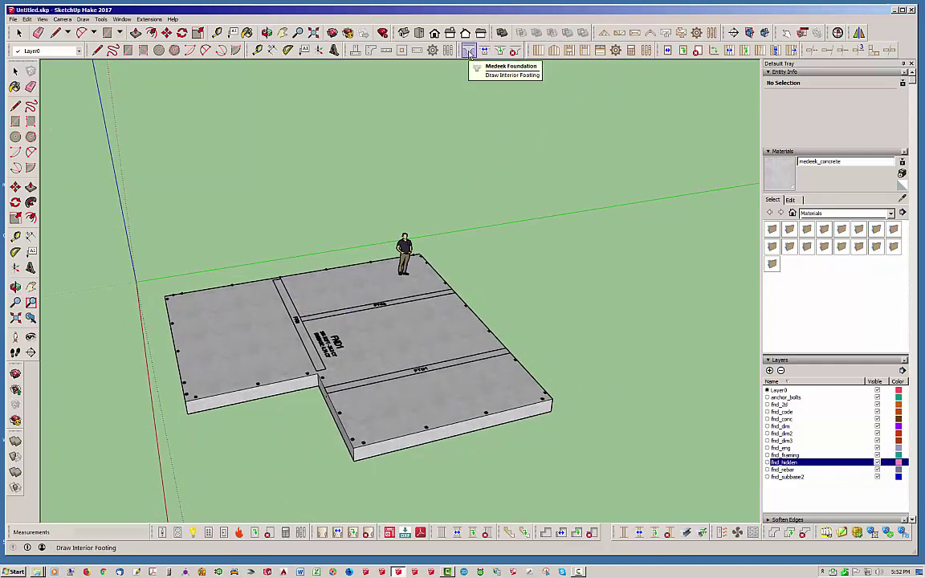
{"action": "middle_click_drag", "start_coordinate": [473, 279], "coordinate": [446, 339]}
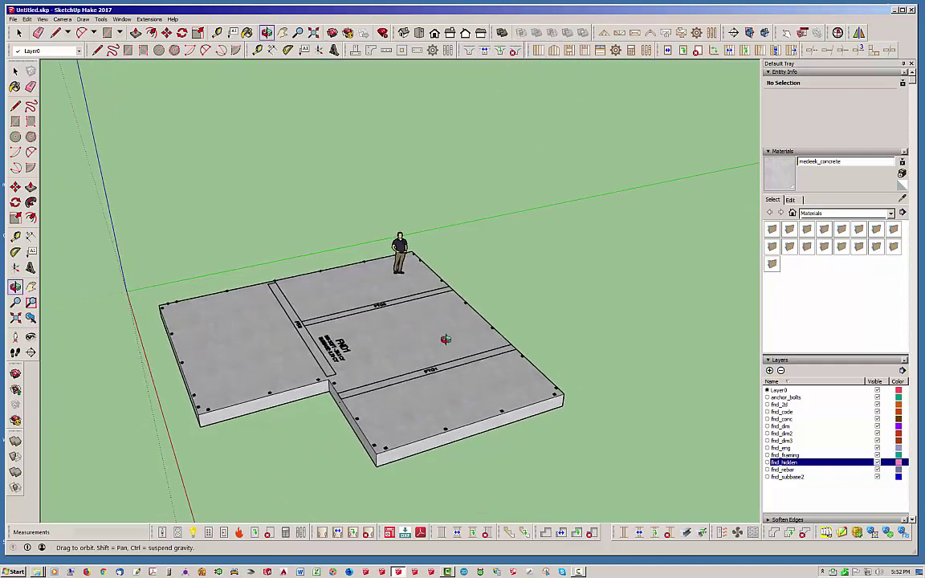
{"action": "scroll", "coordinate": [412, 430], "scroll_direction": "up", "scroll_amount": 5}
{"action": "middle_click_drag", "start_coordinate": [467, 419], "coordinate": [474, 365]}
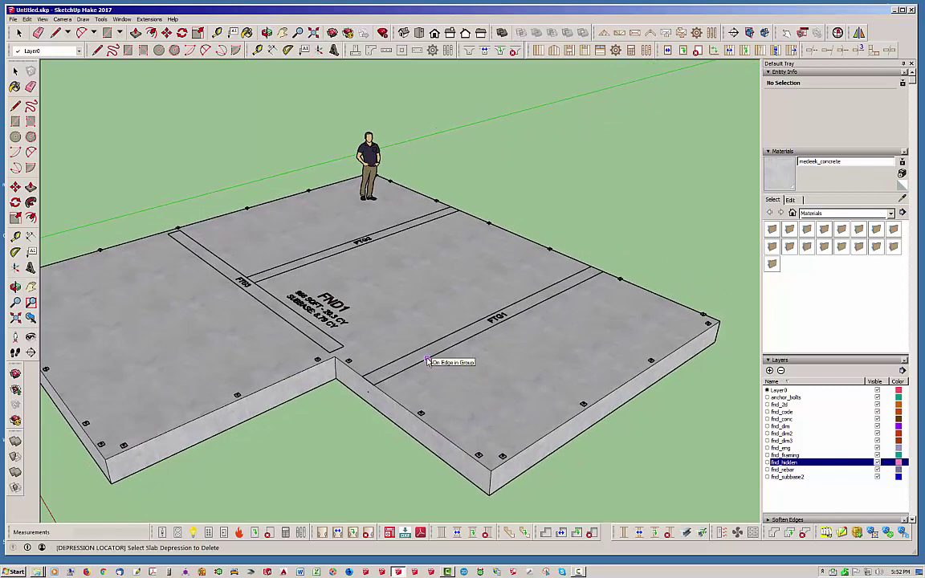
{"action": "middle_click_drag", "start_coordinate": [413, 325], "coordinate": [279, 319]}
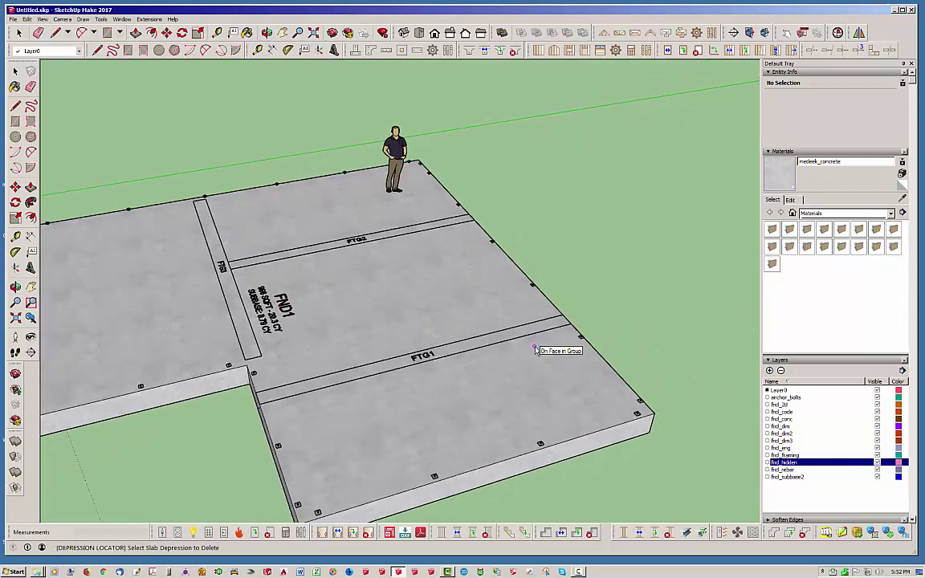
{"action": "scroll", "coordinate": [547, 345], "scroll_direction": "down", "scroll_amount": 1}
{"action": "scroll", "coordinate": [547, 349], "scroll_direction": "down", "scroll_amount": 1}
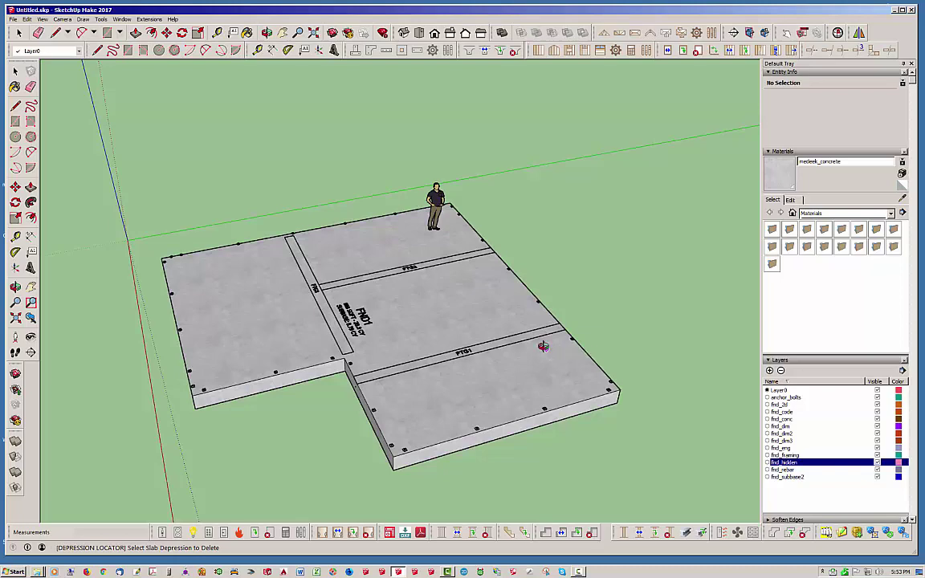
{"action": "middle_click_drag", "start_coordinate": [541, 347], "coordinate": [393, 357]}
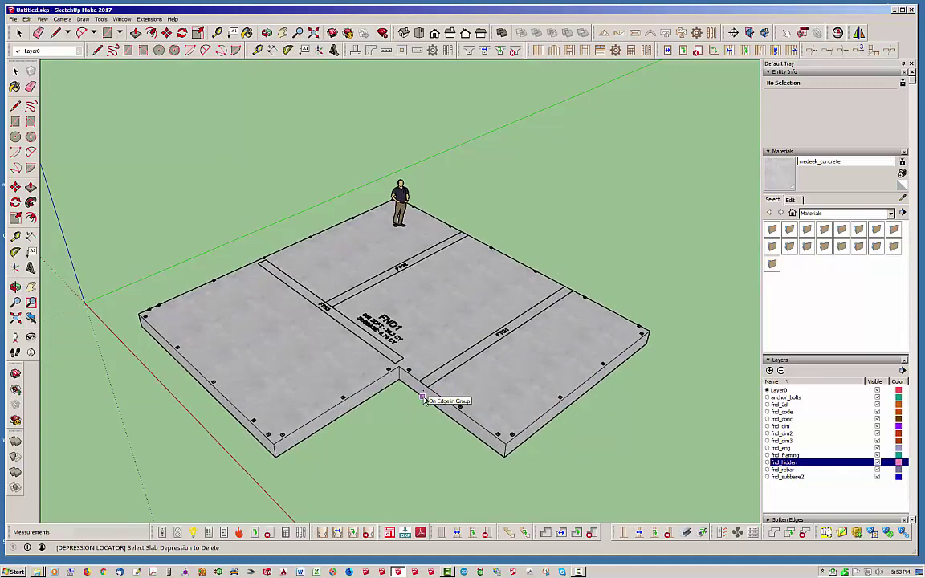
{"action": "middle_click_drag", "start_coordinate": [326, 392], "coordinate": [450, 465]}
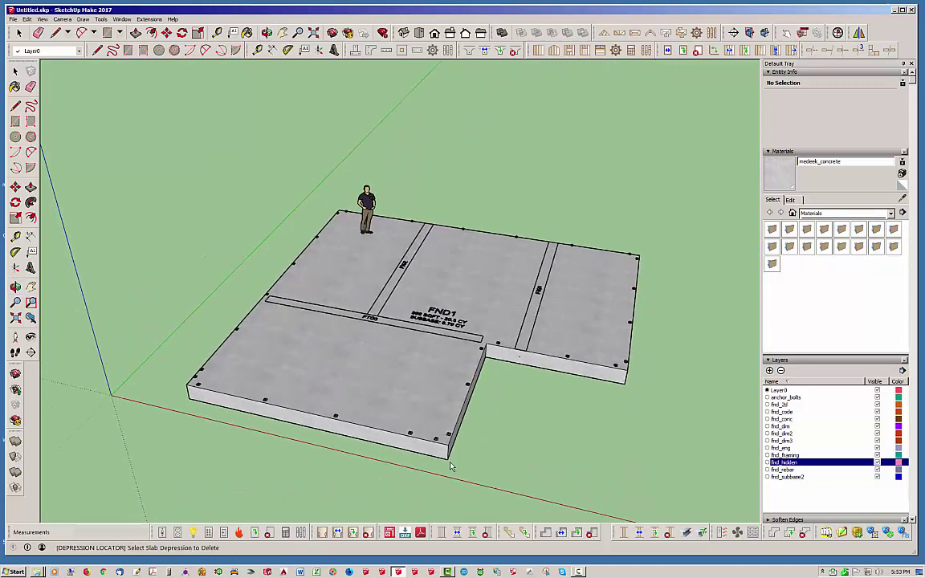
{"action": "scroll", "coordinate": [450, 465], "scroll_direction": "up", "scroll_amount": 2}
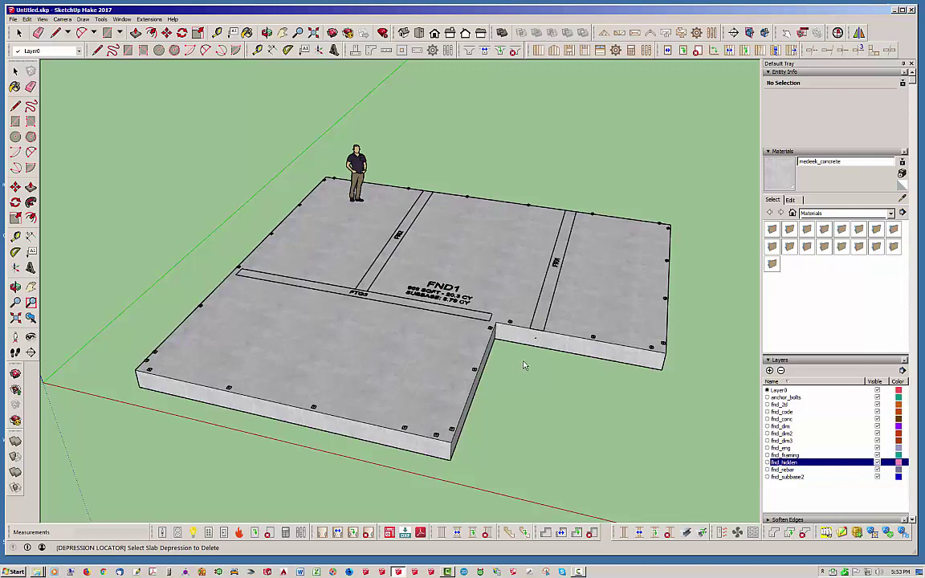
{"action": "middle_click_drag", "start_coordinate": [523, 365], "coordinate": [394, 366]}
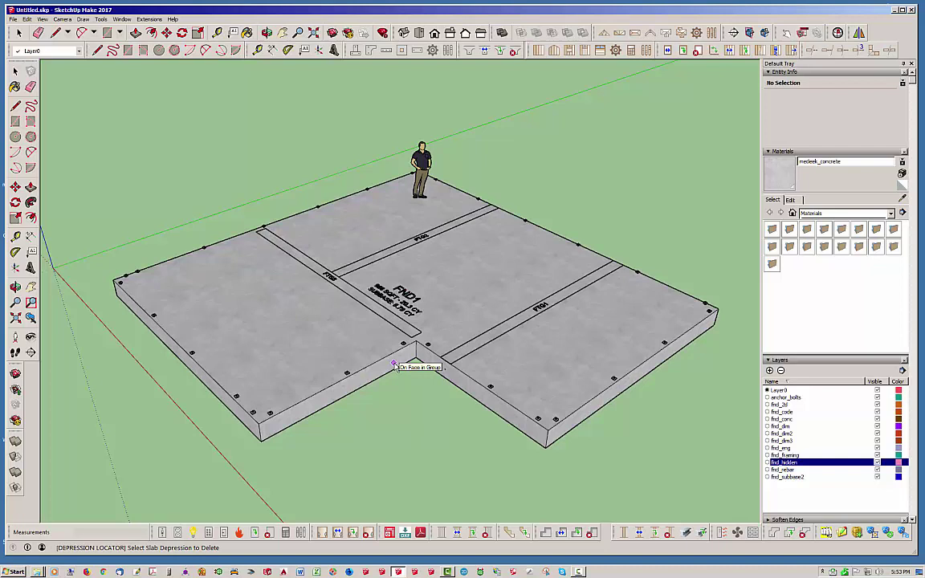
{"action": "left_click", "coordinate": [394, 365]}
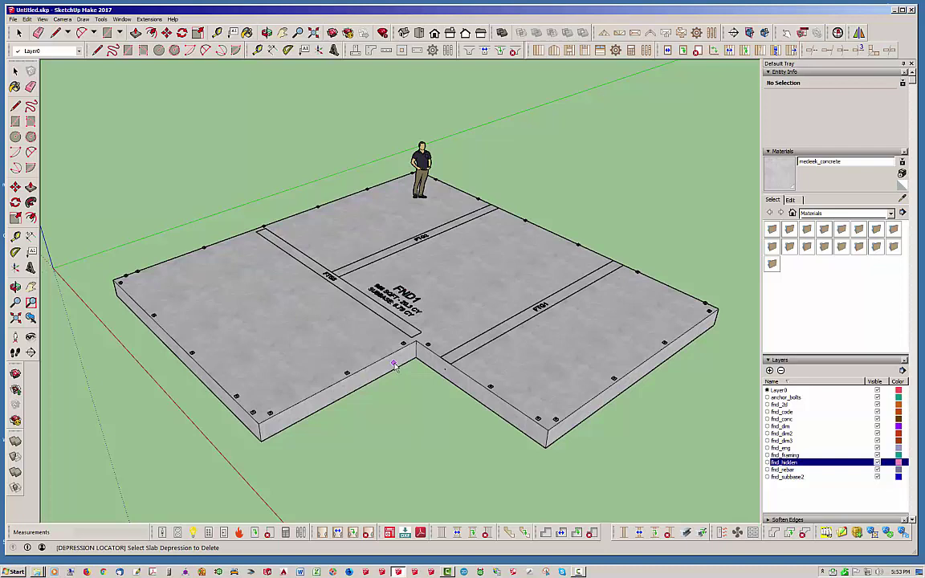